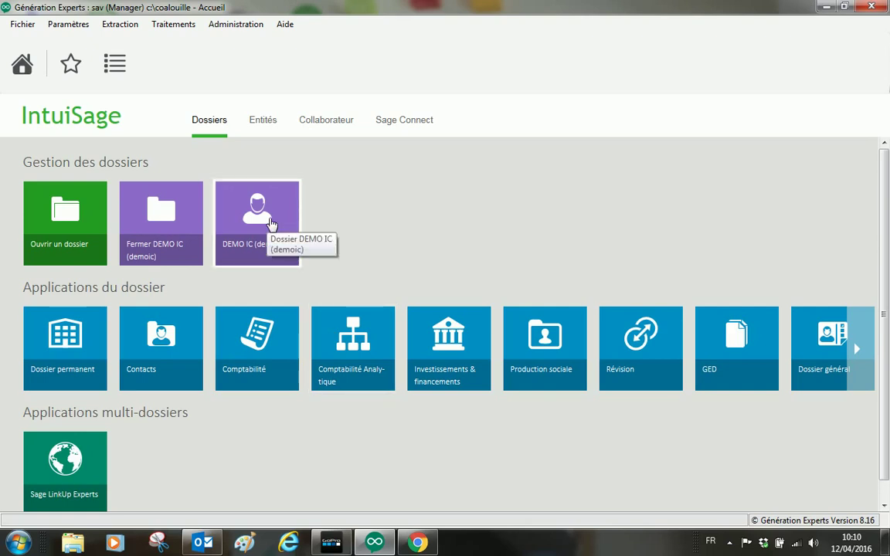
Step: Open the DEMO IC Comptabilité module and select the A - AC ACHATS journal
{"action": "left_click", "coordinate": [270, 359]}
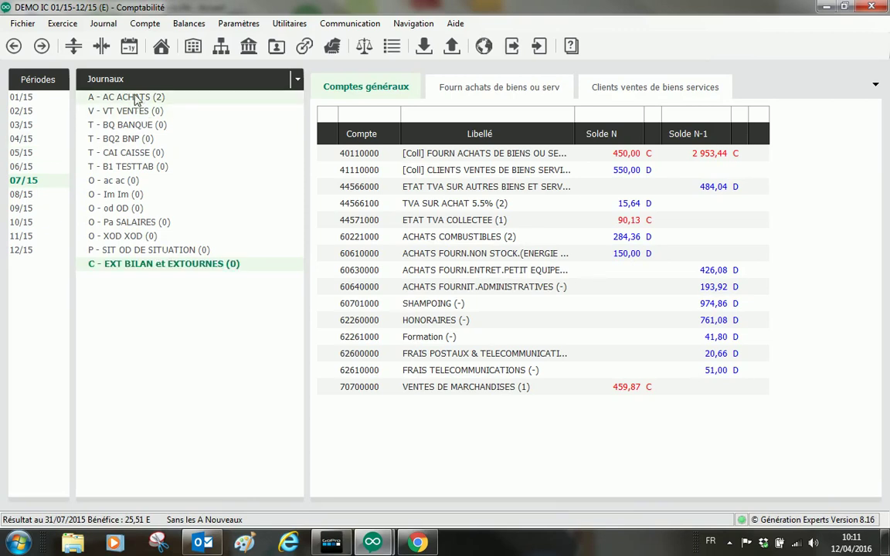
{"action": "left_click", "coordinate": [135, 99]}
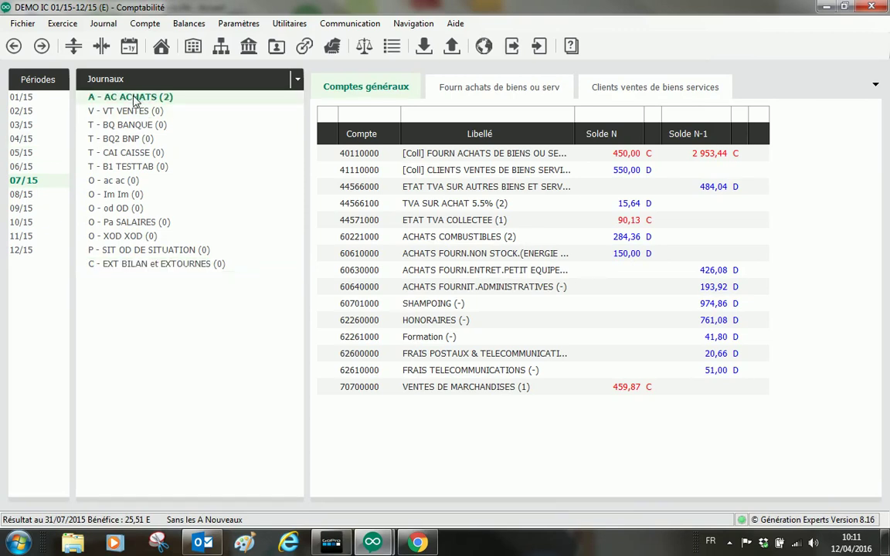
Step: Open the A - AC ACHATS purchase journal in ScanFACT
{"action": "right_click", "coordinate": [135, 99]}
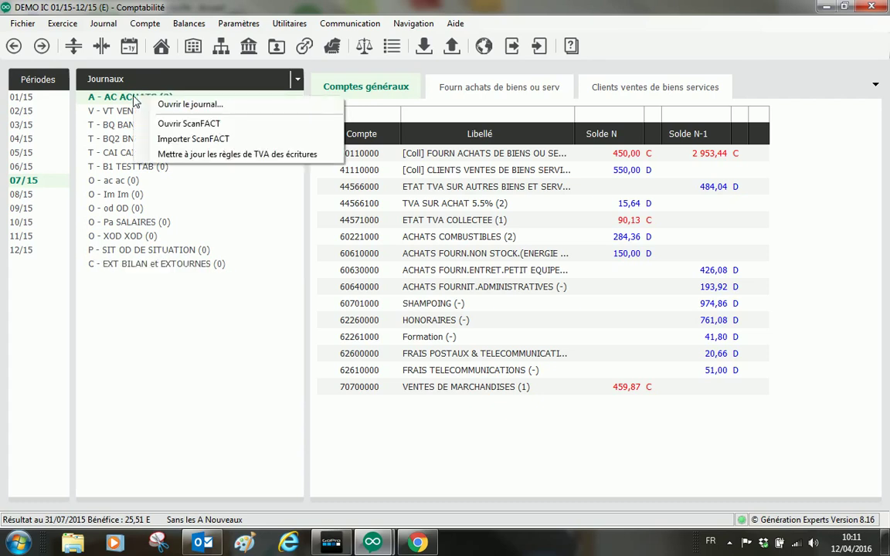
{"action": "left_click", "coordinate": [166, 123]}
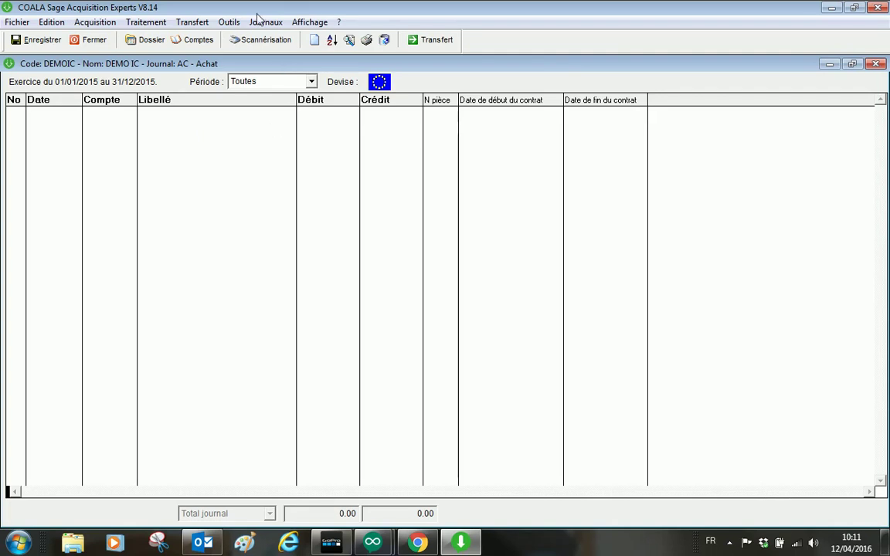
{"action": "left_click", "coordinate": [229, 22]}
{"action": "mouse_move", "coordinate": [261, 36]}
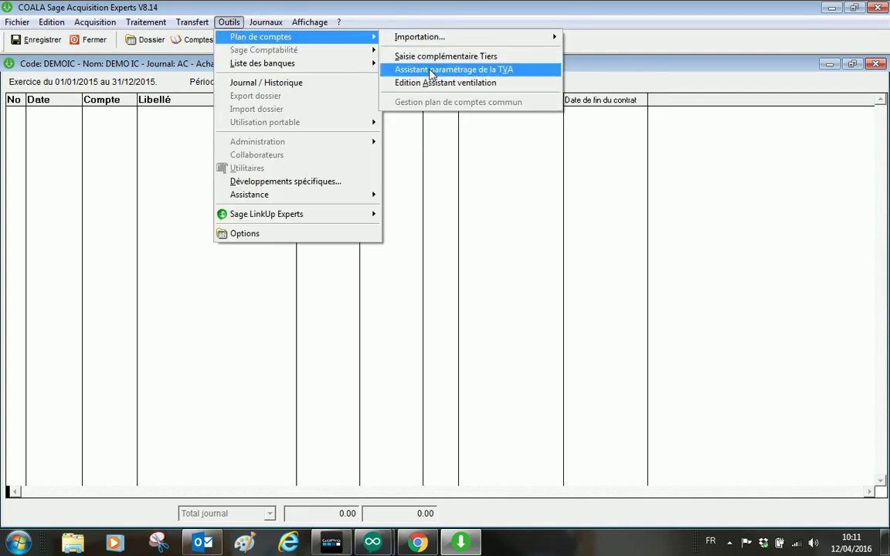
{"action": "left_click", "coordinate": [445, 82]}
{"action": "left_click", "coordinate": [513, 377]}
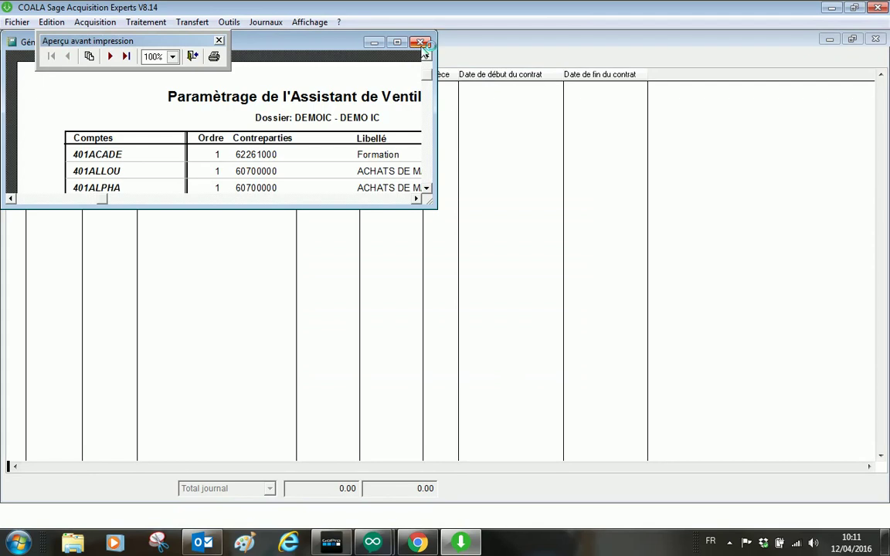
{"action": "left_click", "coordinate": [421, 42]}
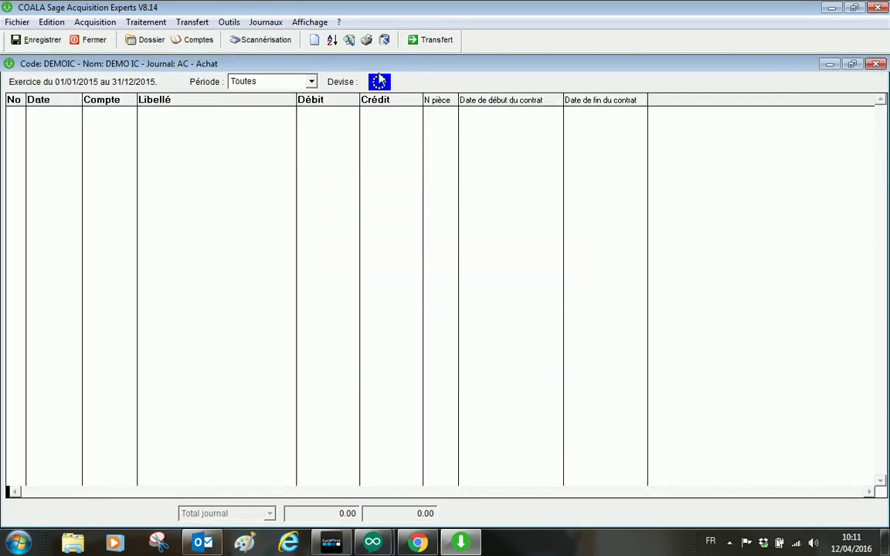
{"action": "left_click", "coordinate": [198, 44]}
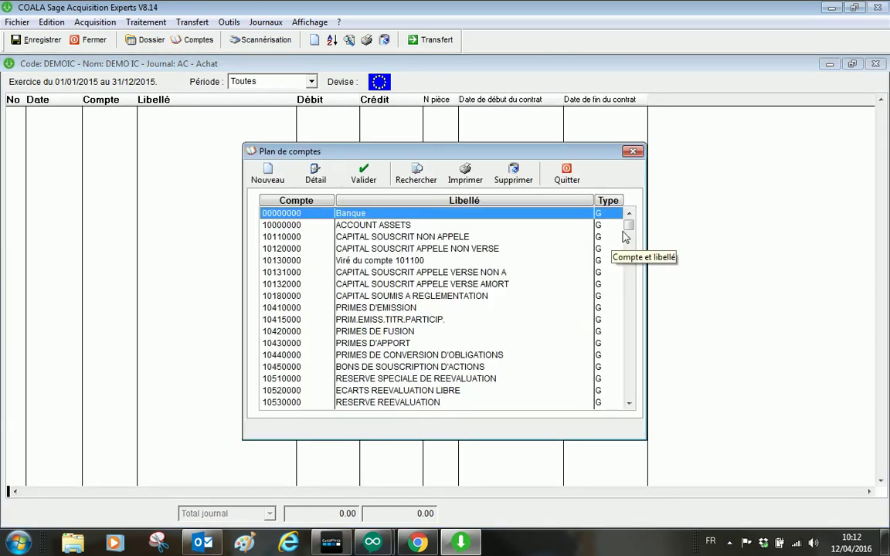
{"action": "left_click_drag", "start_coordinate": [624, 232], "coordinate": [626, 406]}
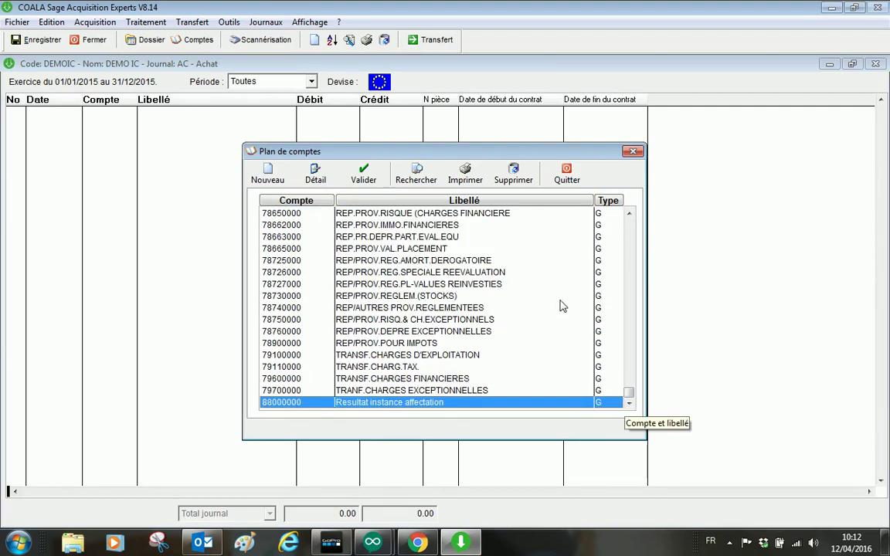
{"action": "scroll", "coordinate": [562, 306], "scroll_direction": "up", "scroll_amount": 20}
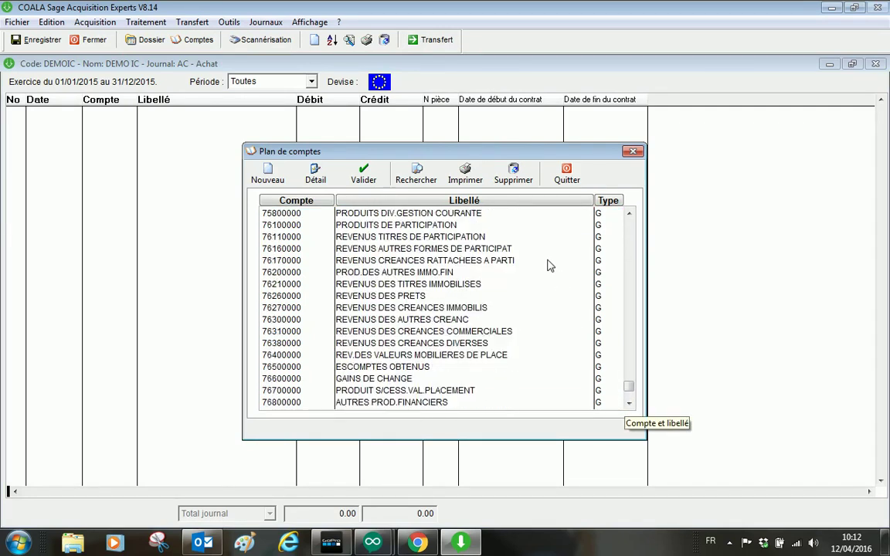
{"action": "scroll", "coordinate": [549, 266], "scroll_direction": "up", "scroll_amount": 20}
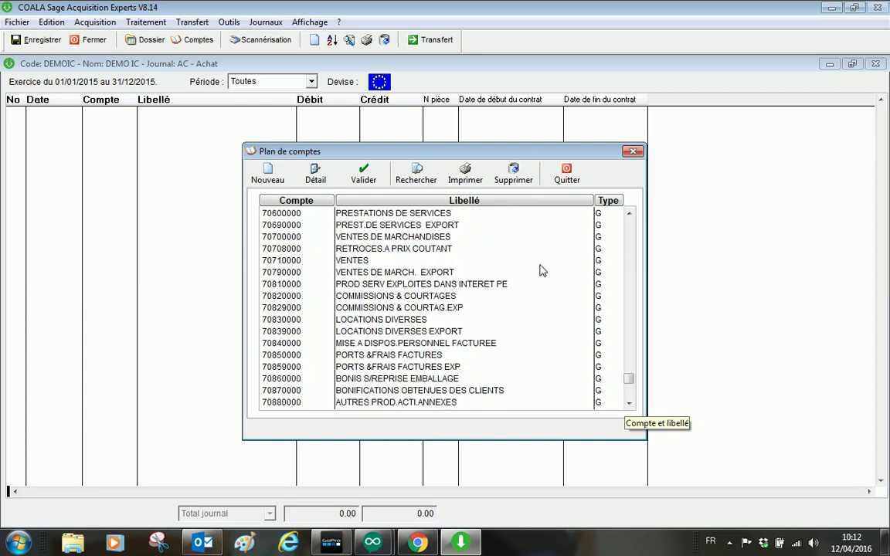
{"action": "scroll", "coordinate": [540, 270], "scroll_direction": "up", "scroll_amount": 20}
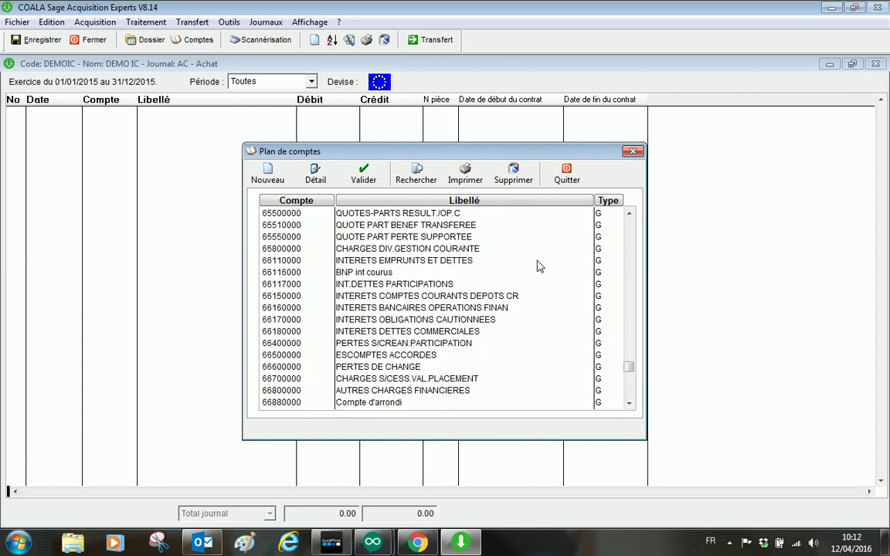
{"action": "scroll", "coordinate": [540, 266], "scroll_direction": "up", "scroll_amount": 6}
{"action": "scroll", "coordinate": [539, 266], "scroll_direction": "up", "scroll_amount": 8}
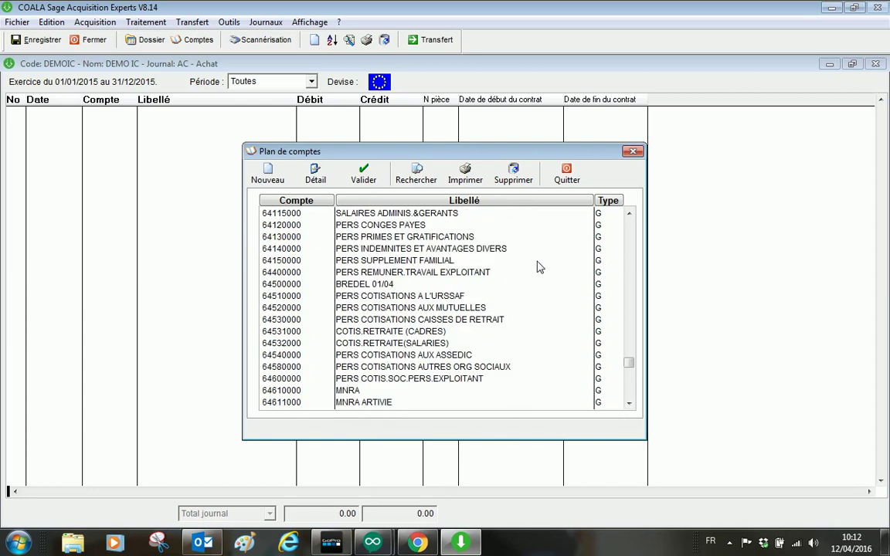
{"action": "scroll", "coordinate": [539, 265], "scroll_direction": "up", "scroll_amount": 15}
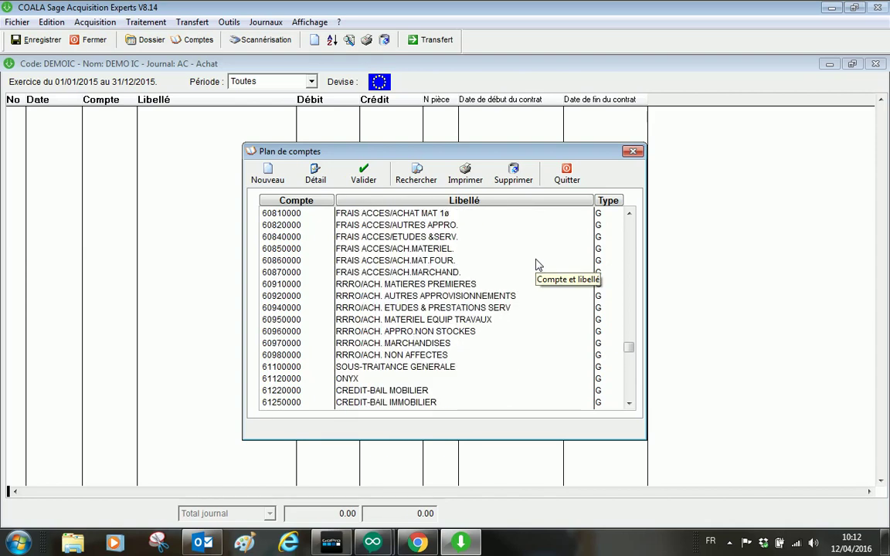
{"action": "scroll", "coordinate": [538, 257], "scroll_direction": "up", "scroll_amount": 8}
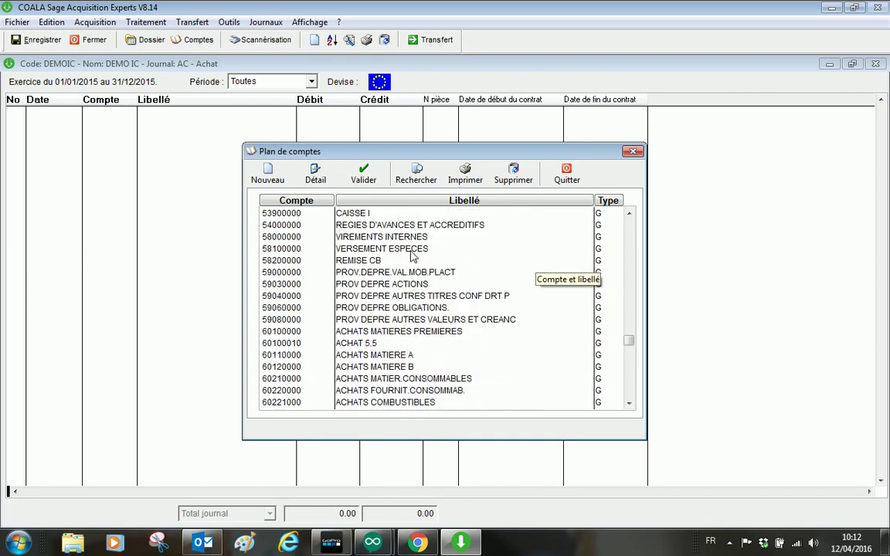
{"action": "left_click", "coordinate": [406, 250]}
{"action": "key", "text": "4"}
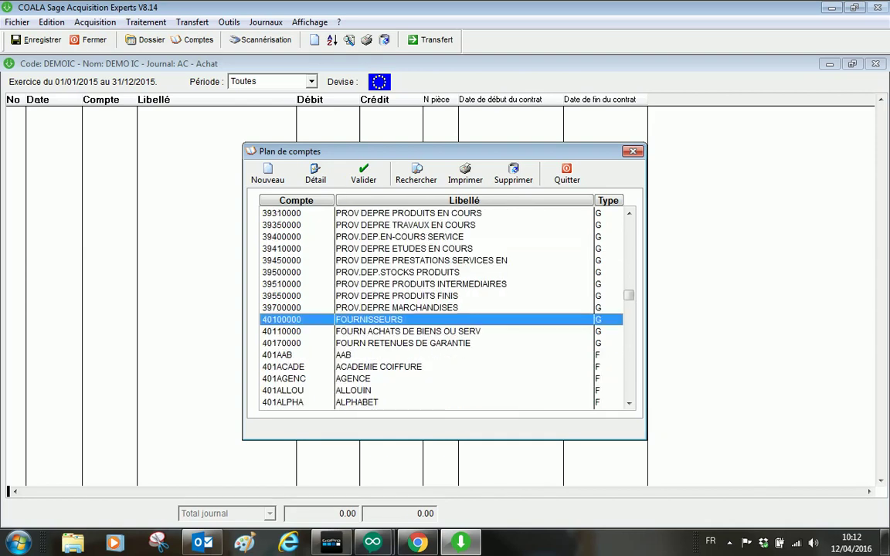
{"action": "scroll", "coordinate": [323, 339], "scroll_direction": "down", "scroll_amount": 3}
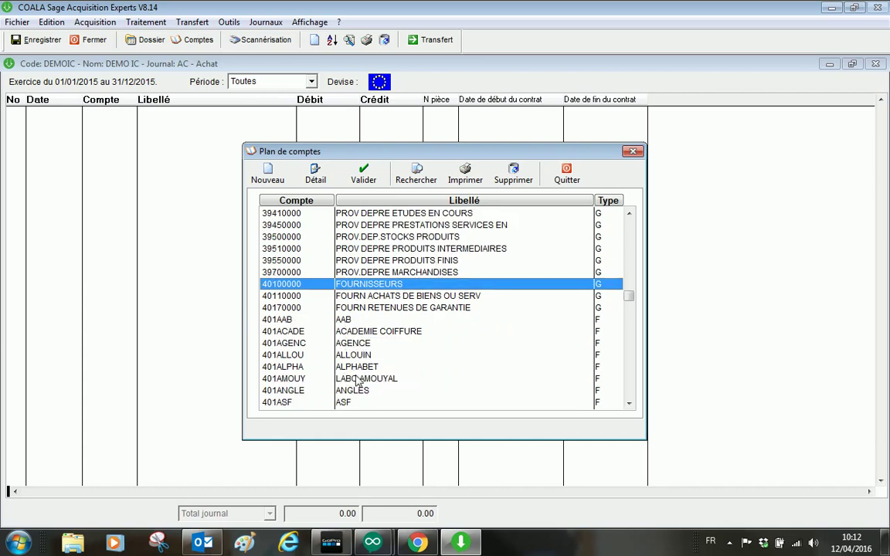
{"action": "left_click", "coordinate": [564, 176]}
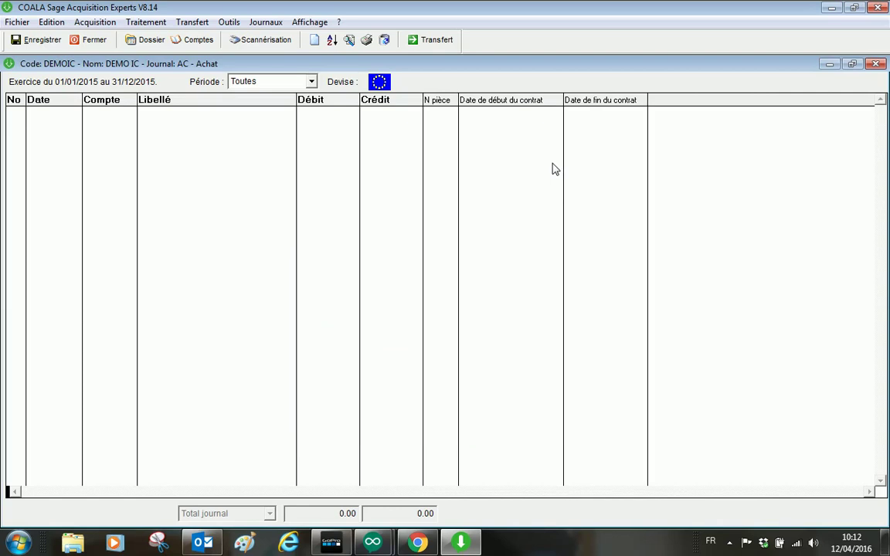
{"action": "left_click", "coordinate": [228, 23]}
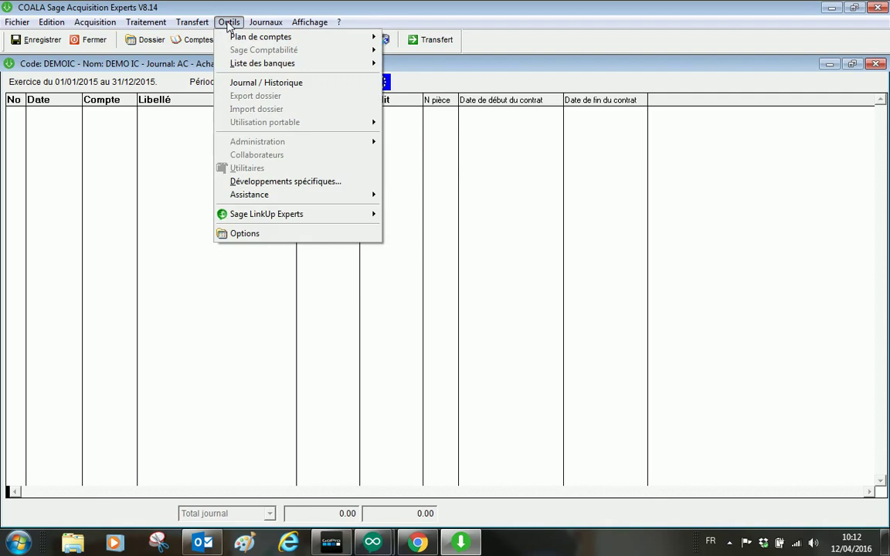
{"action": "mouse_move", "coordinate": [309, 36]}
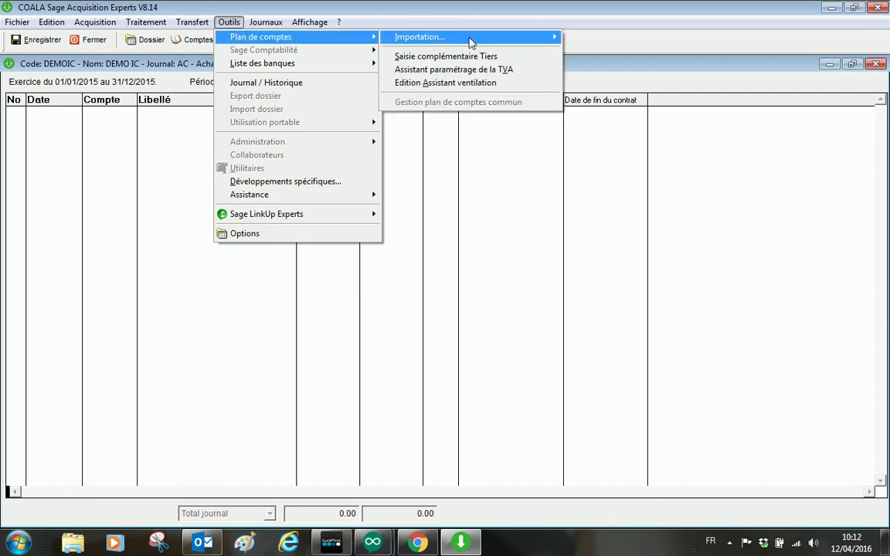
{"action": "left_click", "coordinate": [467, 82]}
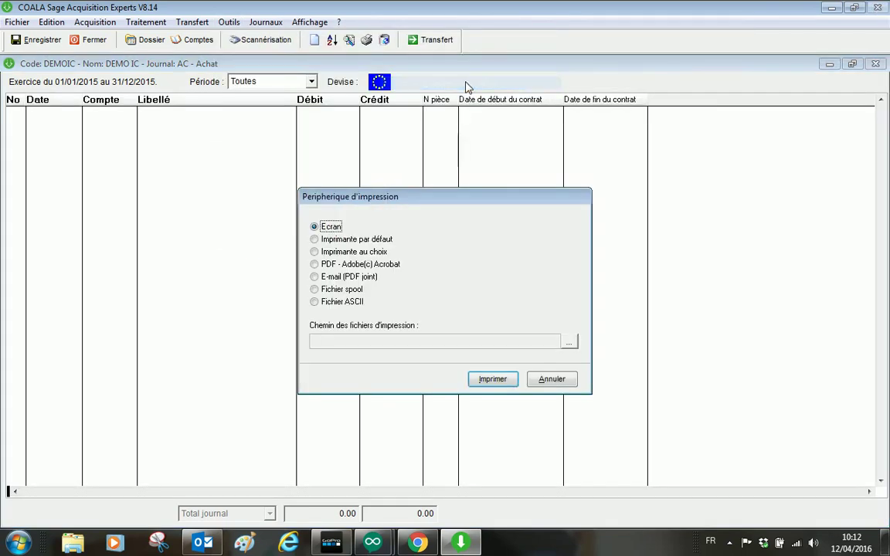
{"action": "left_click", "coordinate": [505, 377]}
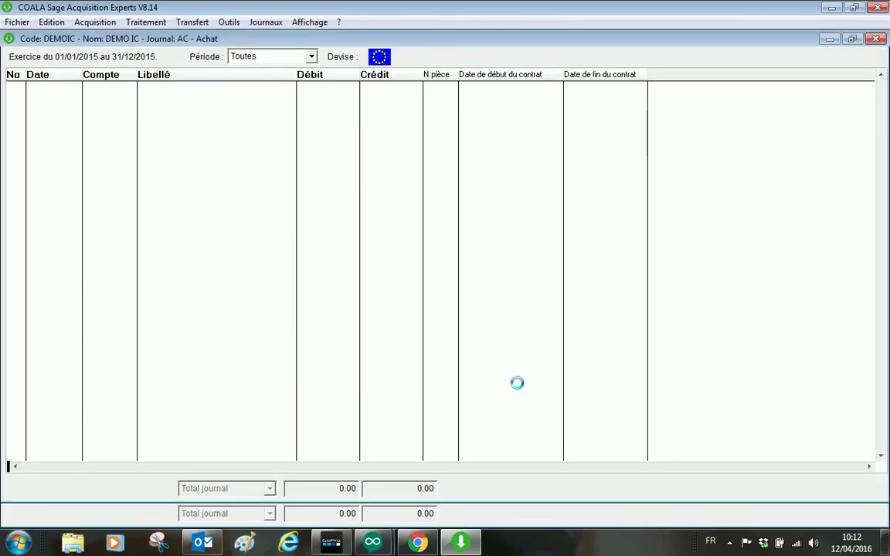
{"action": "left_click", "coordinate": [396, 42]}
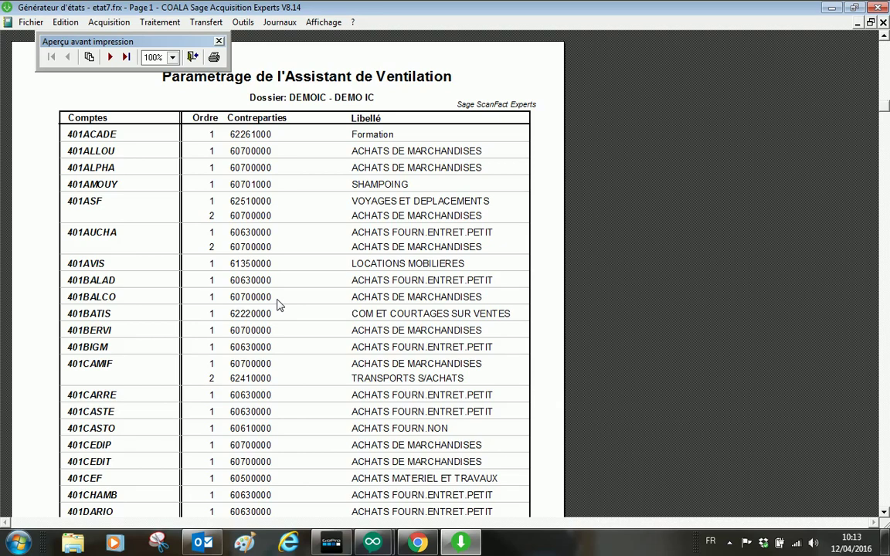
{"action": "scroll", "coordinate": [309, 262], "scroll_direction": "down", "scroll_amount": 8}
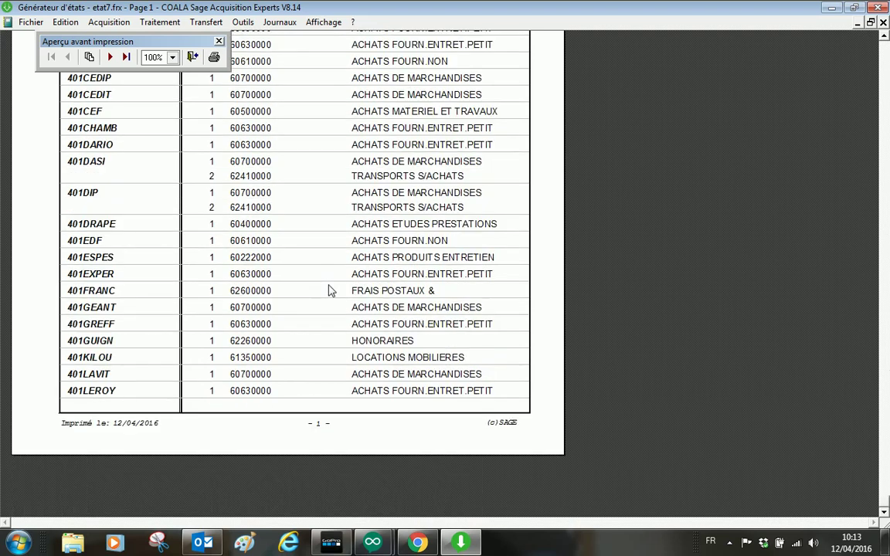
{"action": "left_click", "coordinate": [110, 56]}
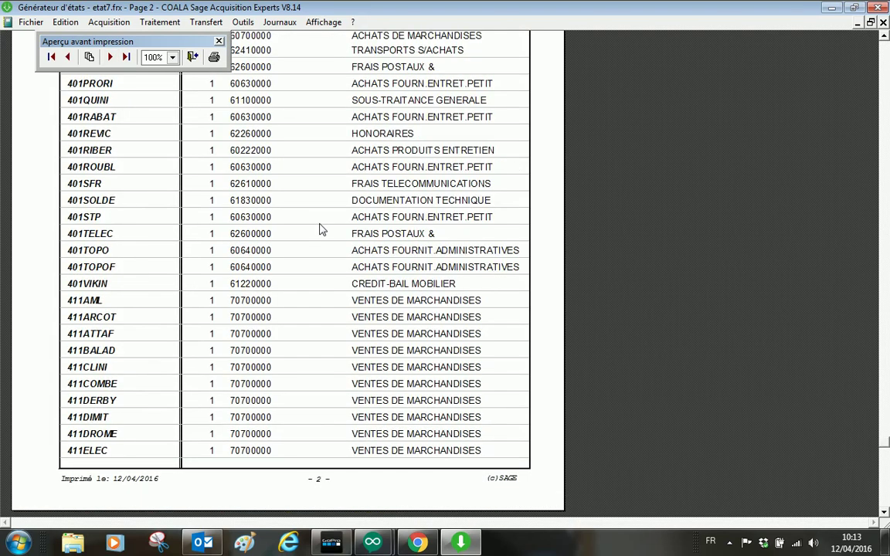
{"action": "scroll", "coordinate": [323, 239], "scroll_direction": "up", "scroll_amount": 5}
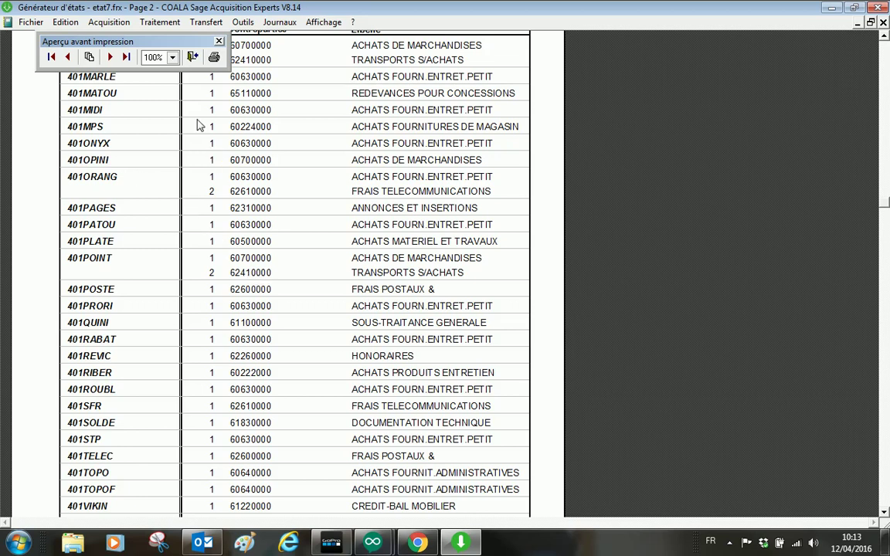
{"action": "key", "text": "Escape"}
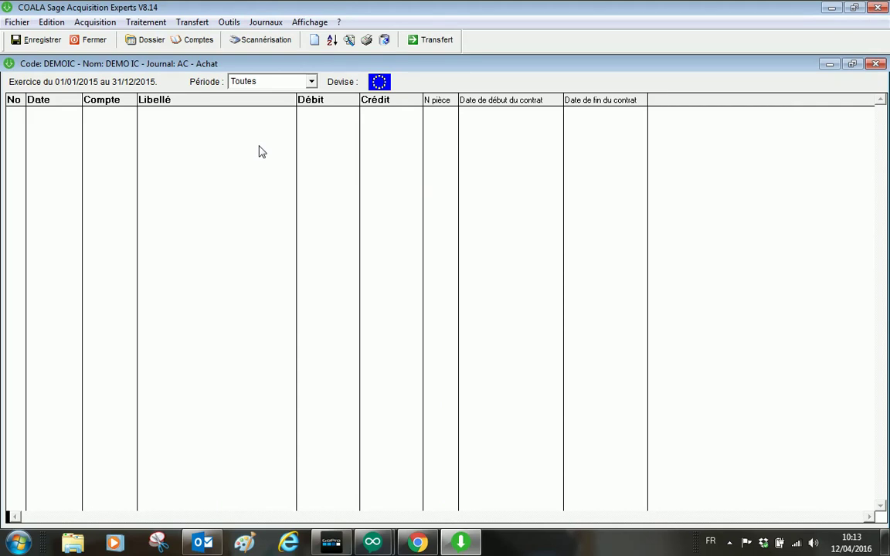
Step: Preview the Edition Assistant ventilation report on screen and print it
{"action": "left_click", "coordinate": [229, 23]}
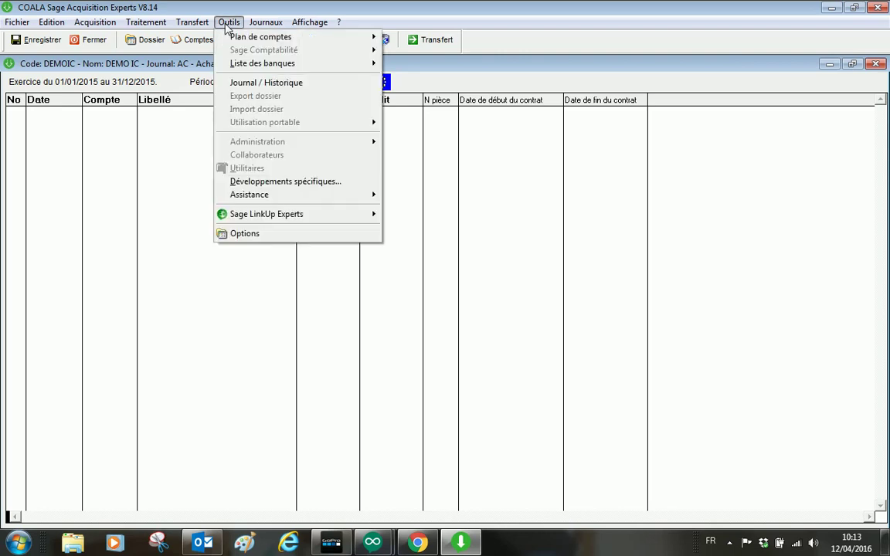
{"action": "mouse_move", "coordinate": [342, 37]}
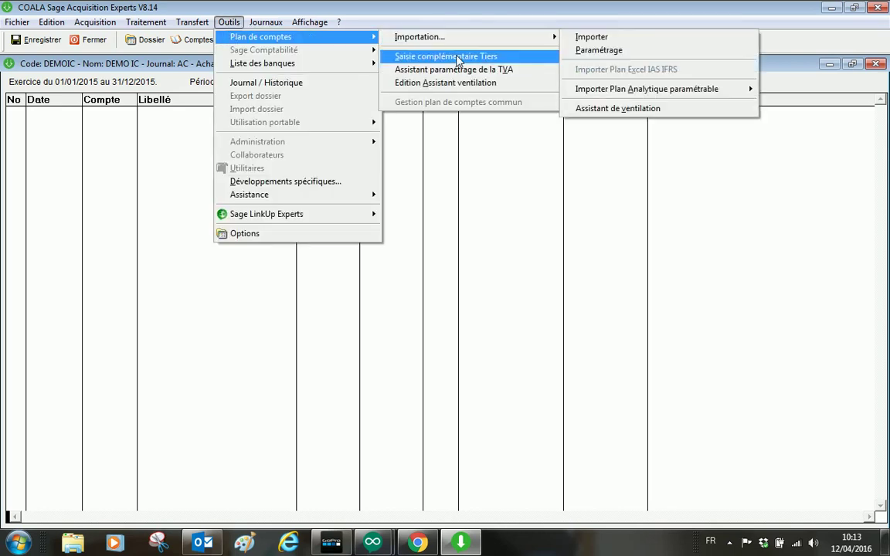
{"action": "left_click", "coordinate": [454, 83]}
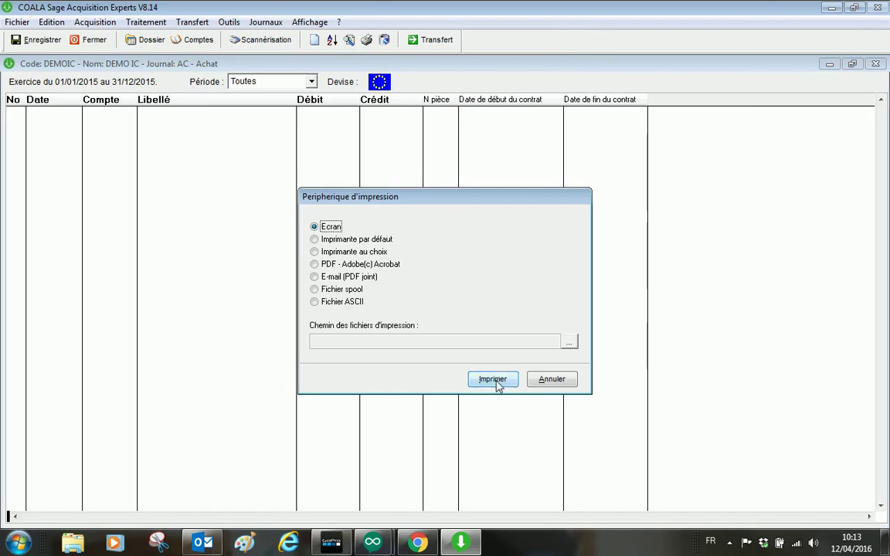
{"action": "left_click", "coordinate": [494, 380]}
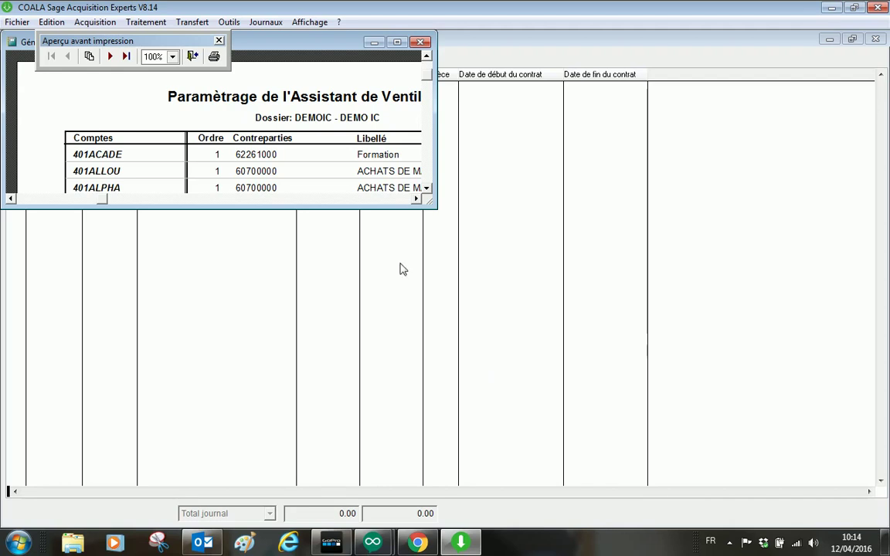
{"action": "left_click", "coordinate": [193, 56]}
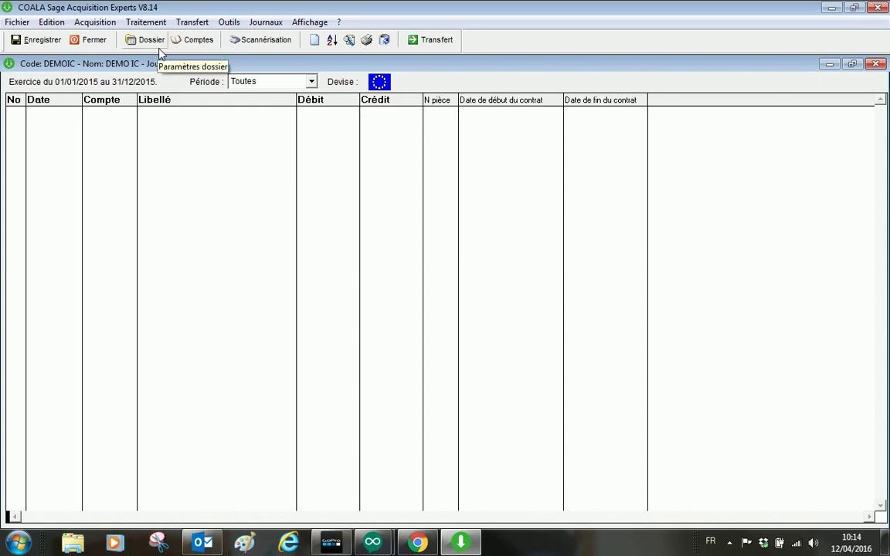
Step: In Scannérisation, cancel scanner acquisition, import image files instead, and reposition the Explorateur window
{"action": "left_click", "coordinate": [271, 43]}
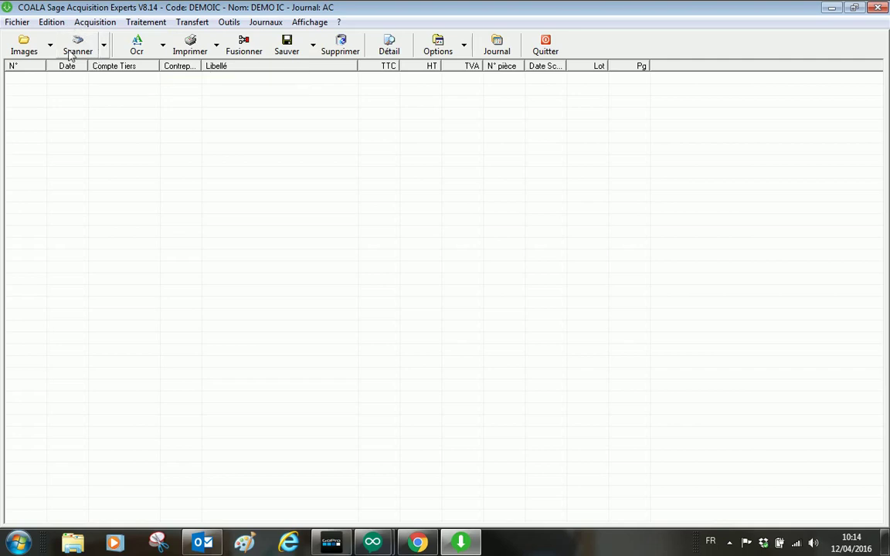
{"action": "left_click", "coordinate": [74, 45]}
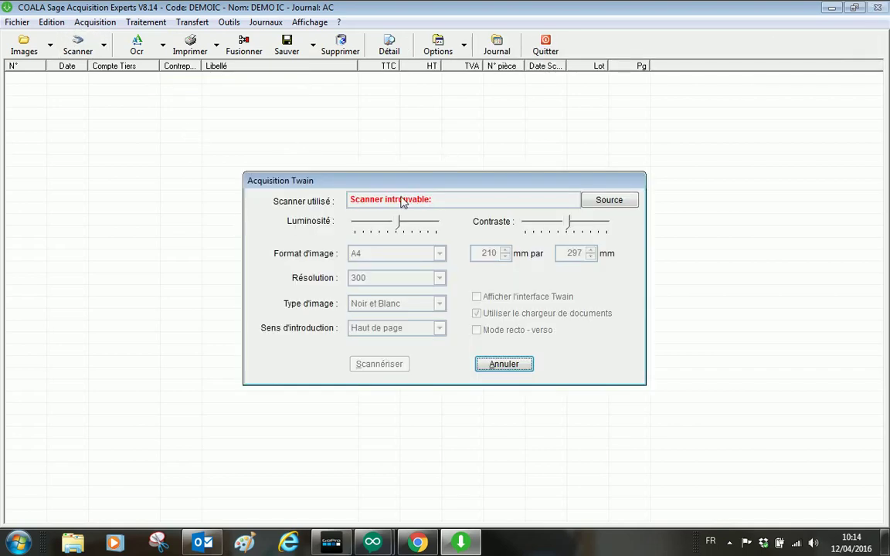
{"action": "left_click", "coordinate": [507, 365]}
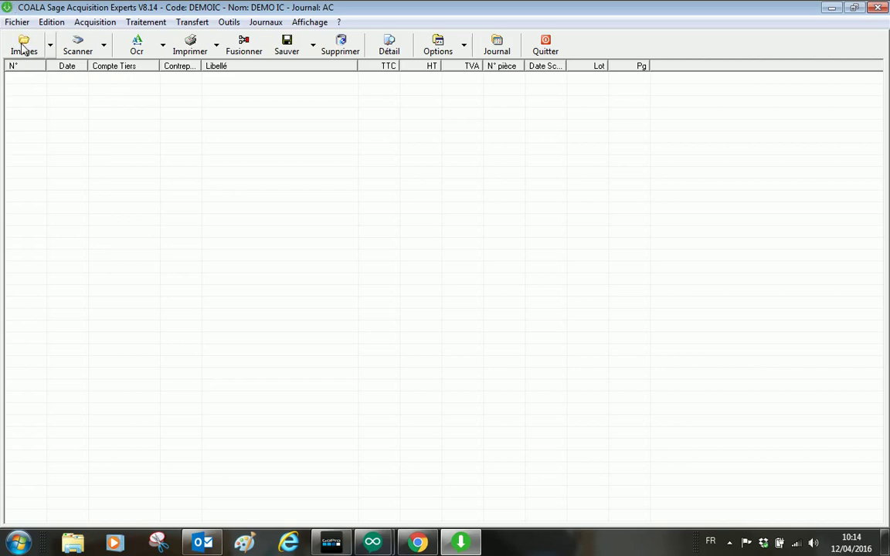
{"action": "left_click", "coordinate": [23, 48]}
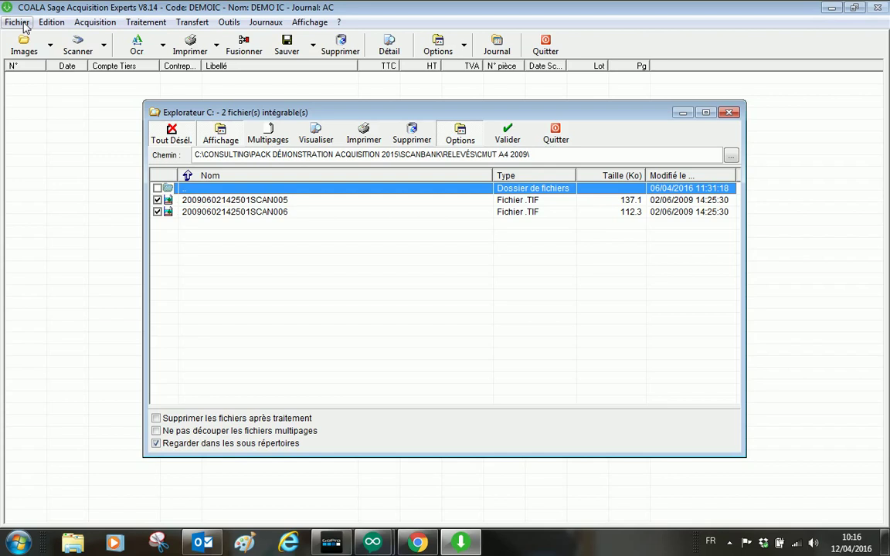
{"action": "left_click_drag", "start_coordinate": [257, 113], "coordinate": [227, 101]}
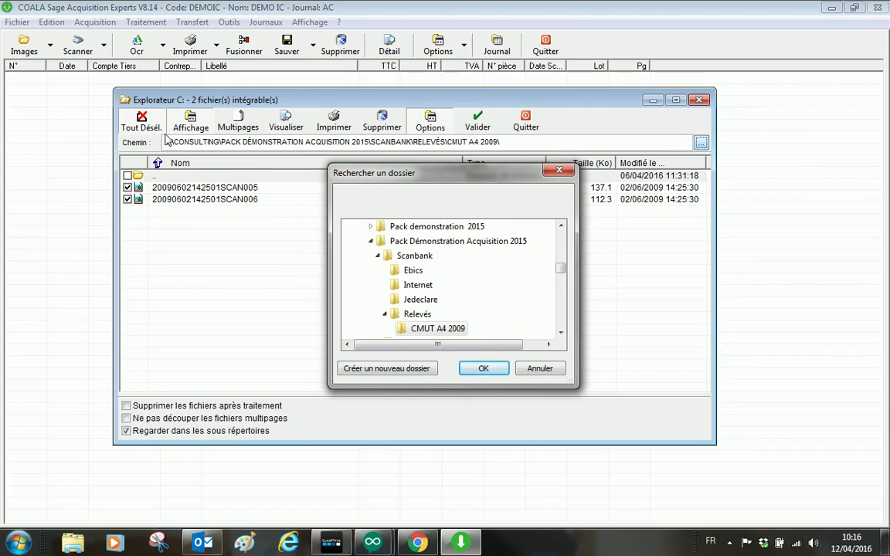
Step: In the folder browser, expand Pack Démonstration Acquisition 2015 > Scanfact to reach Factures
{"action": "left_click", "coordinate": [429, 244]}
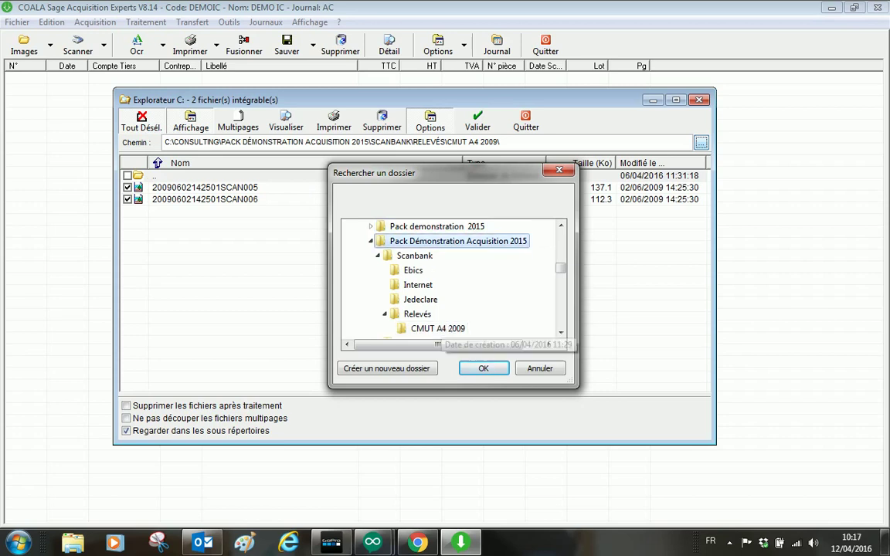
{"action": "left_click", "coordinate": [384, 314]}
{"action": "double_click", "coordinate": [410, 329]}
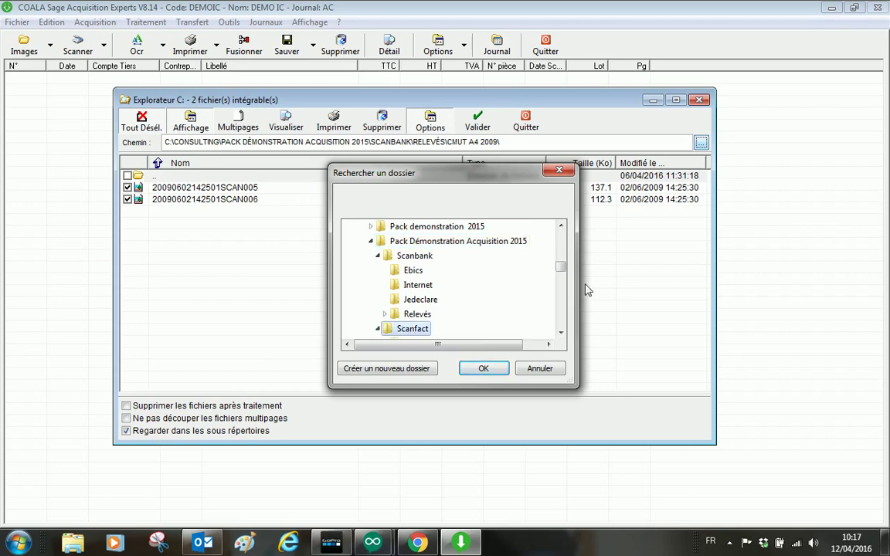
{"action": "left_click", "coordinate": [560, 332]}
{"action": "left_click", "coordinate": [561, 332]}
{"action": "left_click", "coordinate": [561, 332]}
{"action": "left_click", "coordinate": [561, 332]}
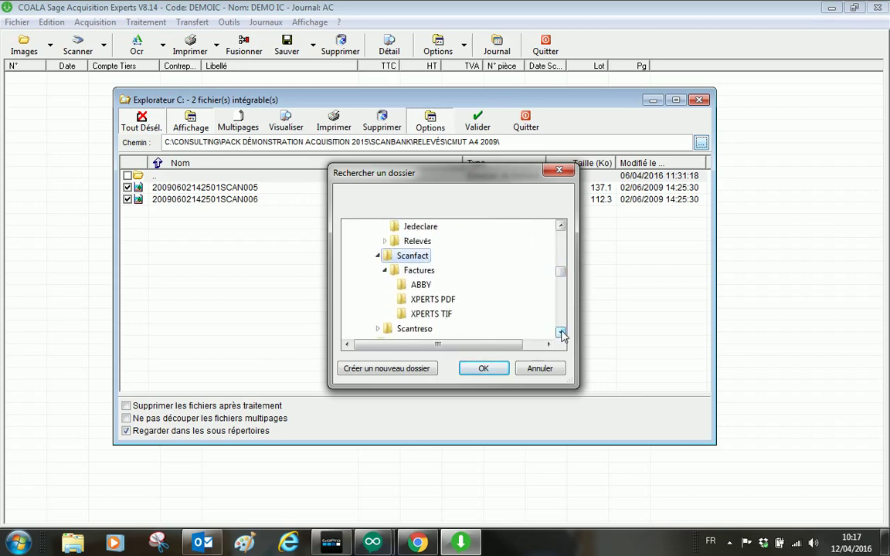
{"action": "left_click", "coordinate": [560, 332]}
{"action": "left_click", "coordinate": [427, 257]}
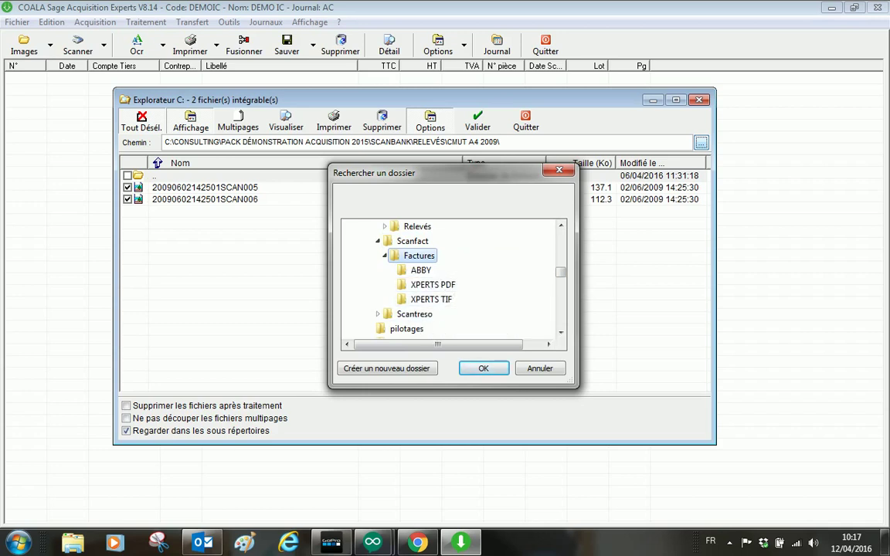
Step: Choose the ABBY invoices folder as the import source
{"action": "left_click", "coordinate": [433, 285]}
{"action": "key", "text": "Up"}
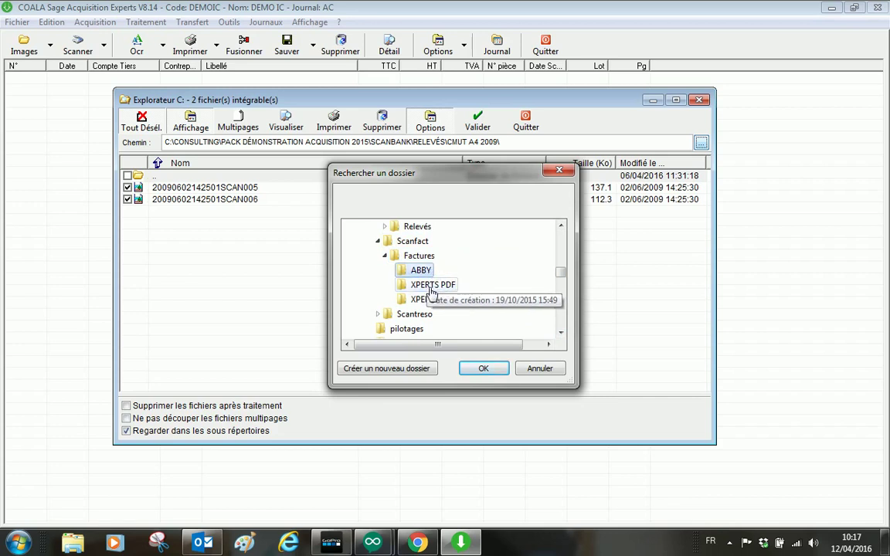
{"action": "key", "text": "Down"}
{"action": "key", "text": "Down"}
{"action": "key", "text": "Up"}
{"action": "key", "text": "Up"}
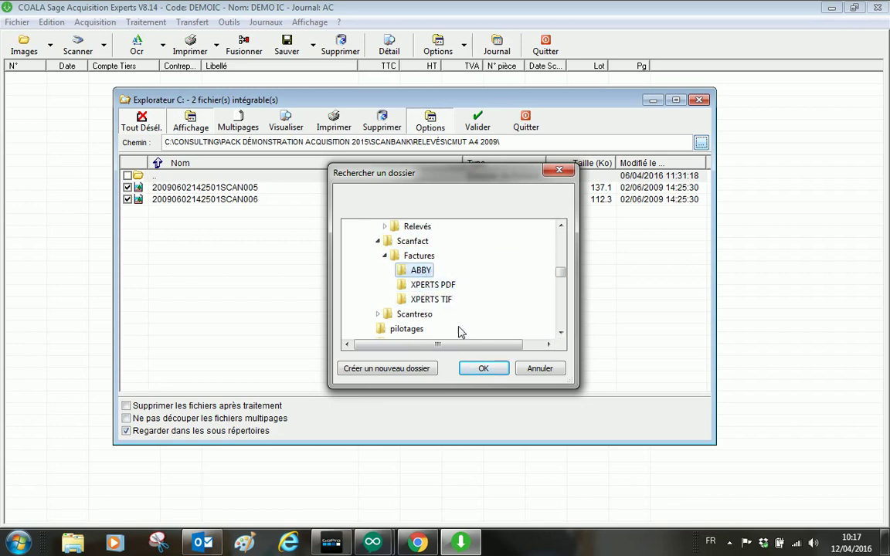
{"action": "left_click", "coordinate": [481, 369]}
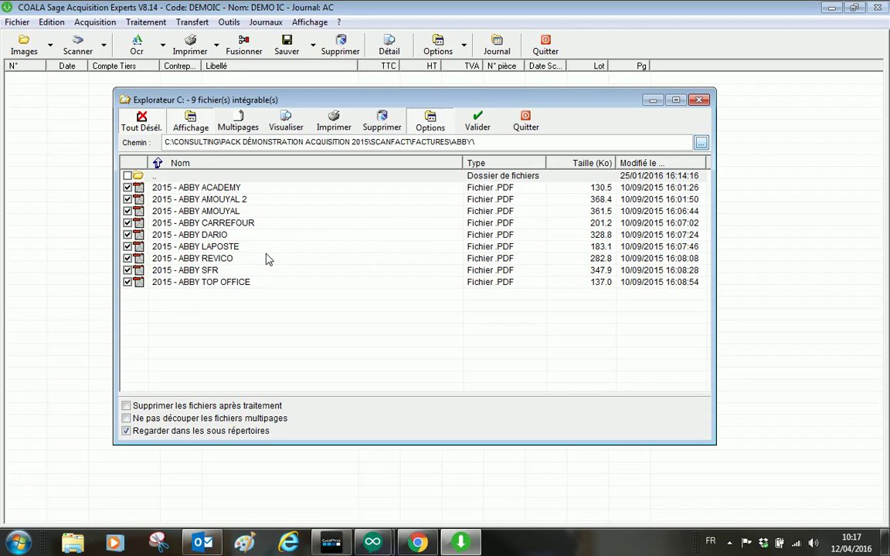
Step: Leave 'Supprimer les fichiers après traitement' off and submit the nine ABBY PDFs for integration
{"action": "left_click", "coordinate": [126, 407]}
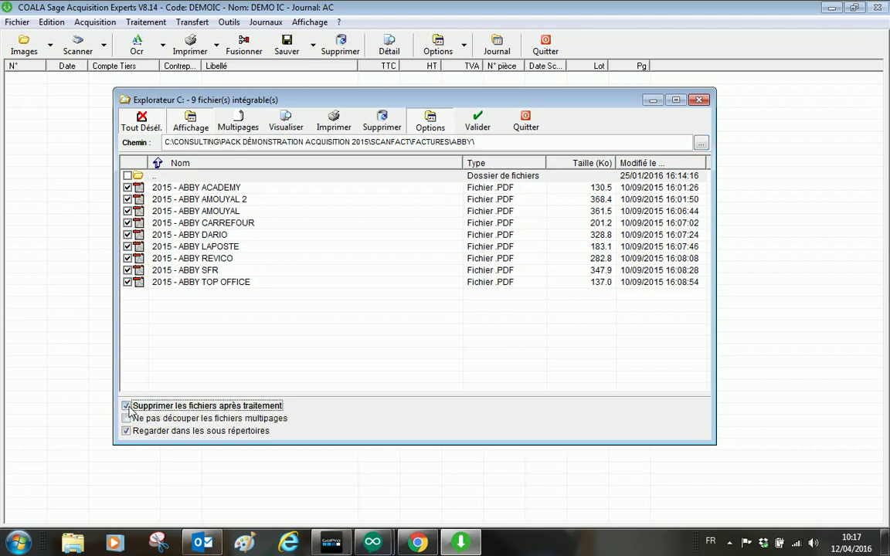
{"action": "left_click", "coordinate": [127, 407]}
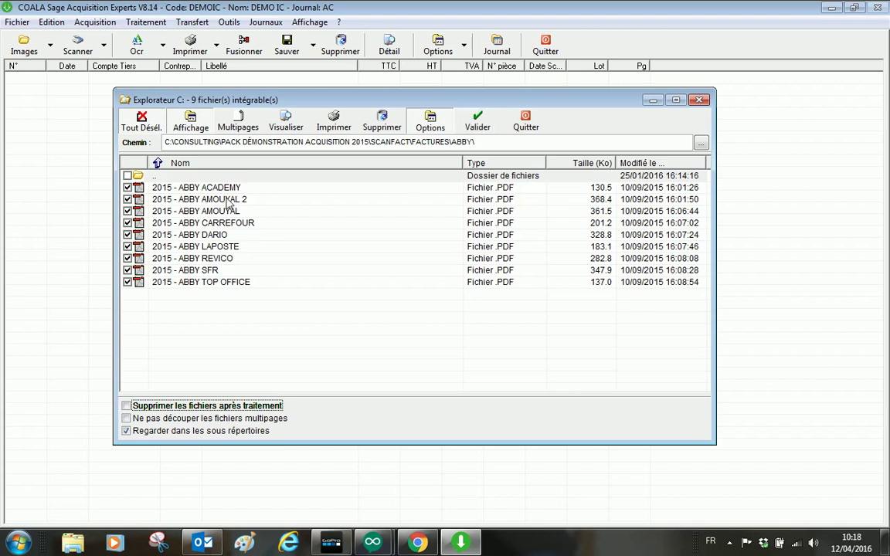
{"action": "left_click", "coordinate": [477, 122]}
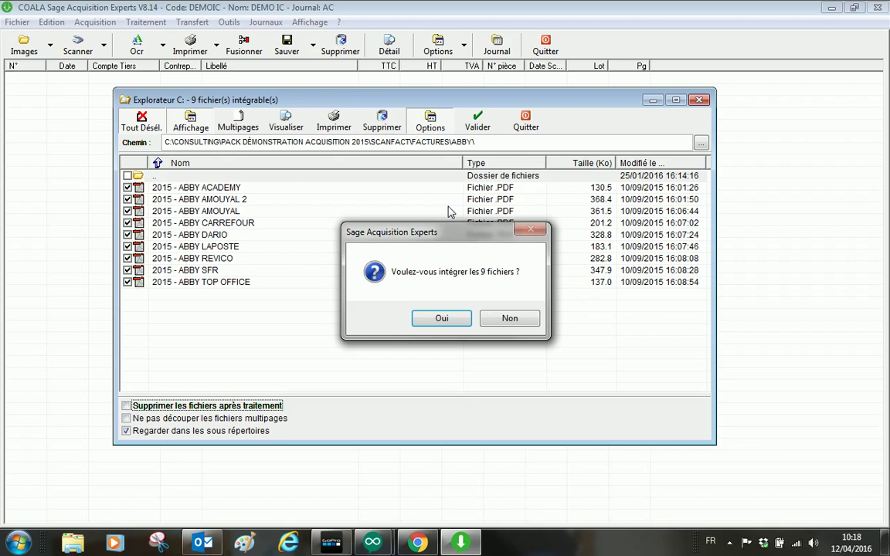
Step: Confirm integrating the 9 files, then quit the scanned invoice list
{"action": "left_click", "coordinate": [442, 319]}
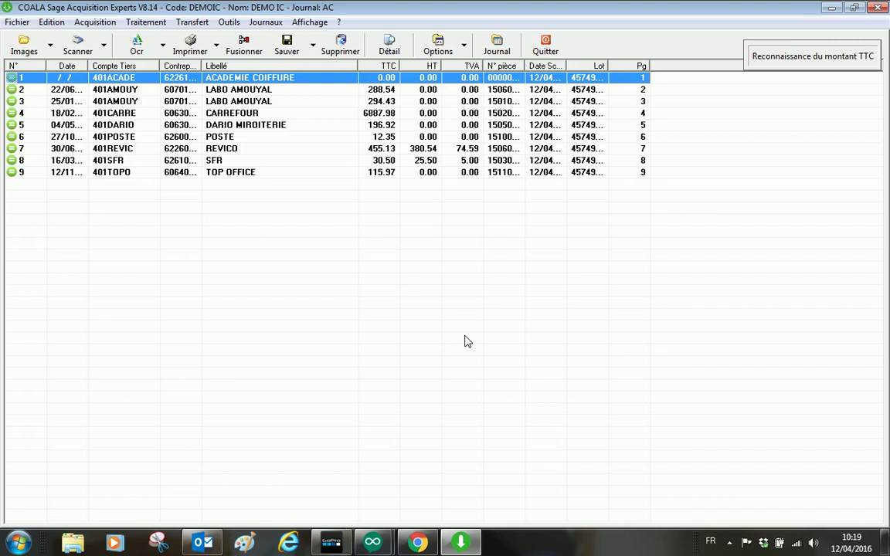
{"action": "left_click", "coordinate": [546, 51]}
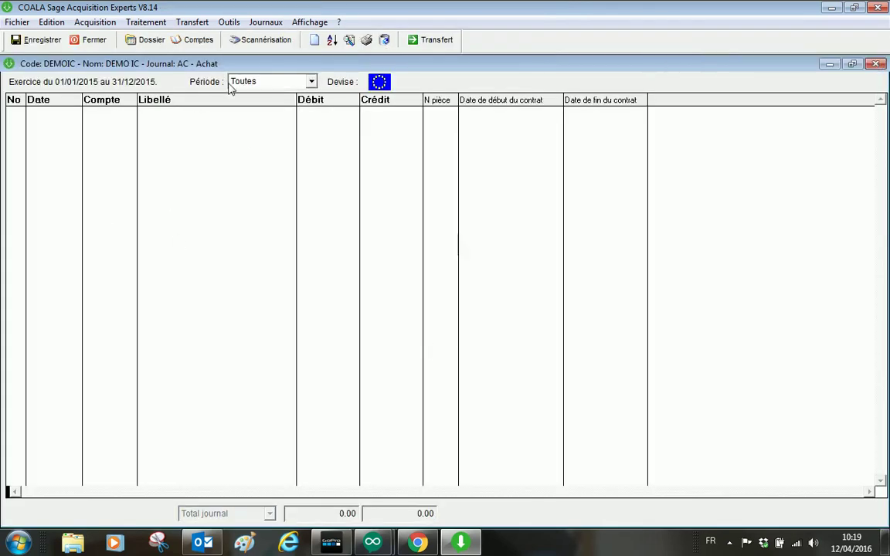
Step: Reopen the list of nine scanned invoices from the journal's Scannérisation button
{"action": "left_click", "coordinate": [263, 41]}
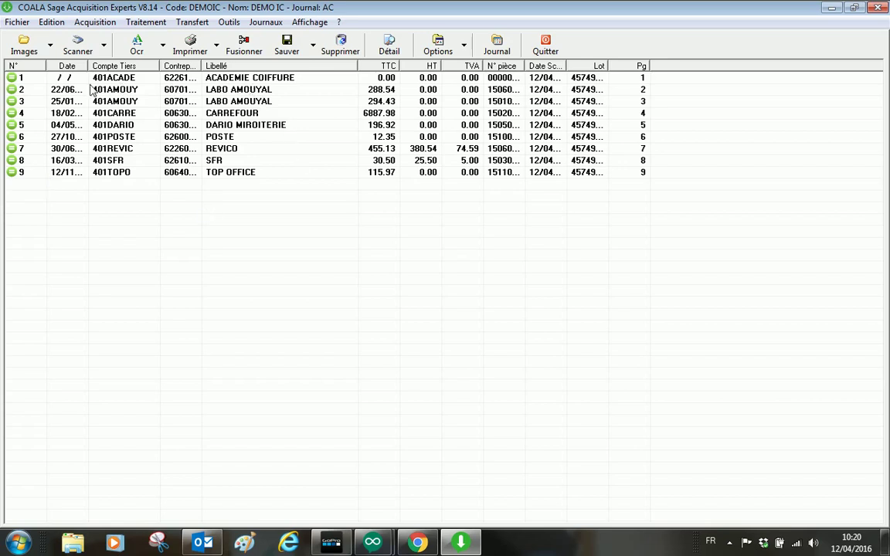
Step: Open LABO AMOUYAL invoice 2 and review its date, 288.54 total, 401AMOUY account and first line
{"action": "double_click", "coordinate": [49, 91]}
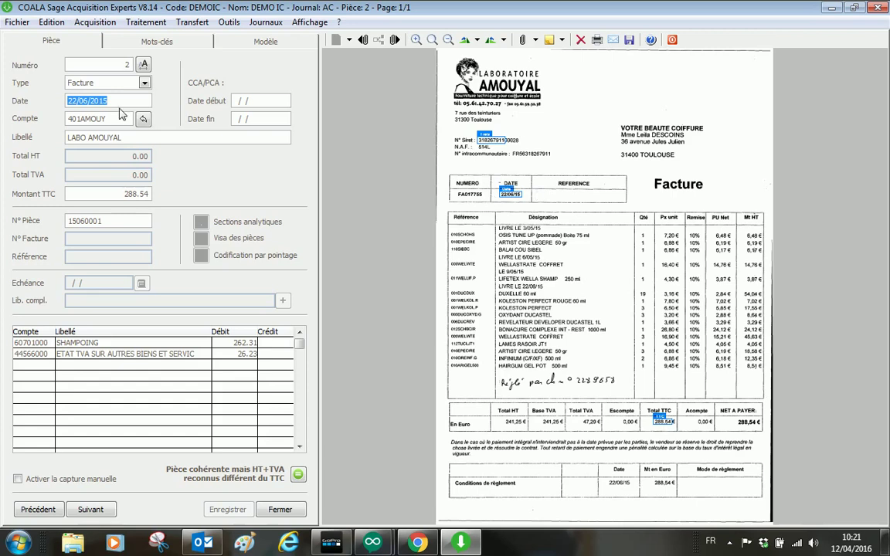
{"action": "left_click_drag", "start_coordinate": [108, 100], "coordinate": [64, 102]}
{"action": "left_click", "coordinate": [108, 193]}
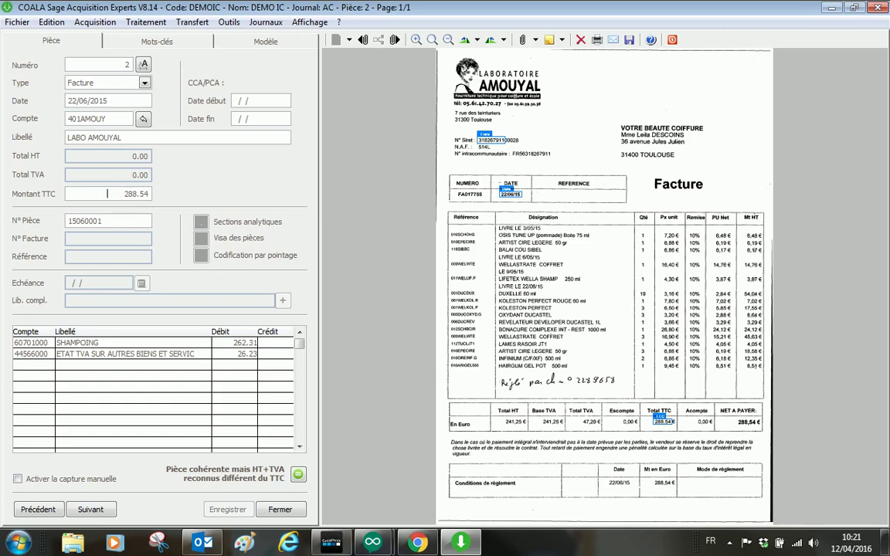
{"action": "left_click_drag", "start_coordinate": [107, 193], "coordinate": [159, 194]}
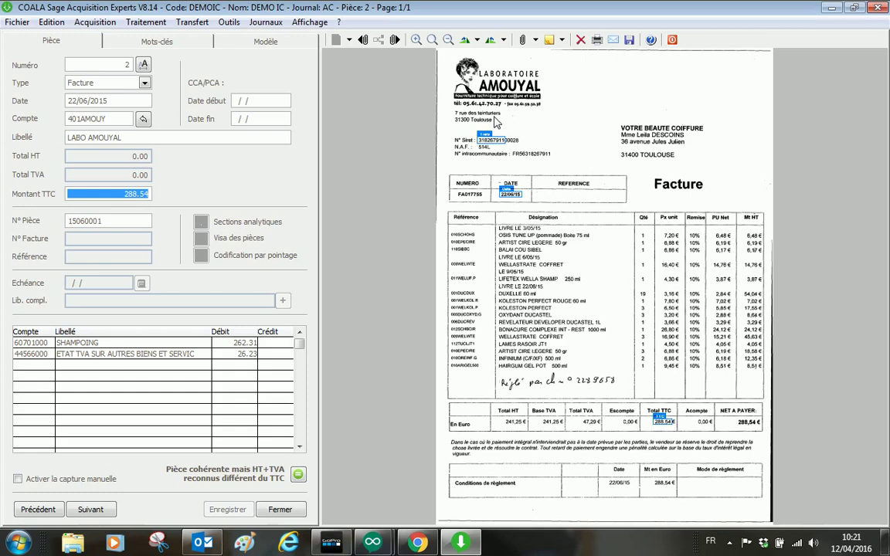
{"action": "left_click", "coordinate": [101, 118]}
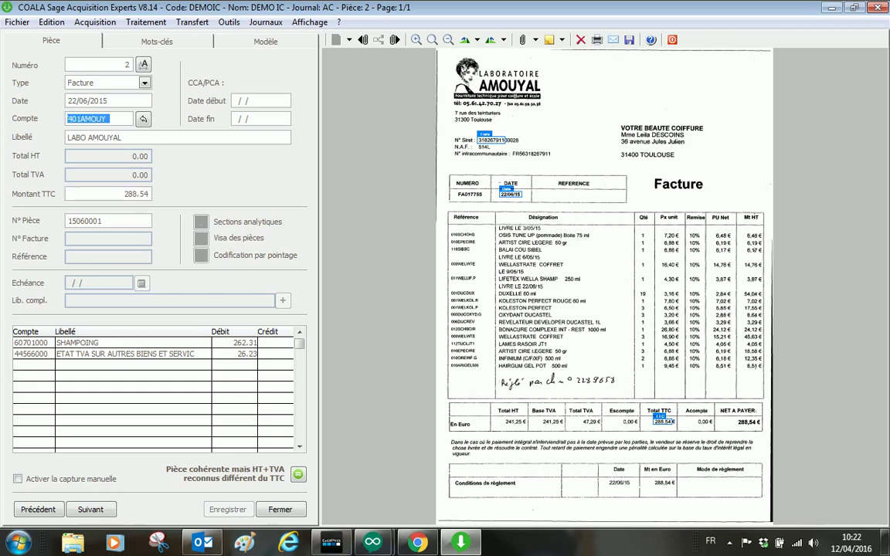
{"action": "left_click", "coordinate": [117, 137]}
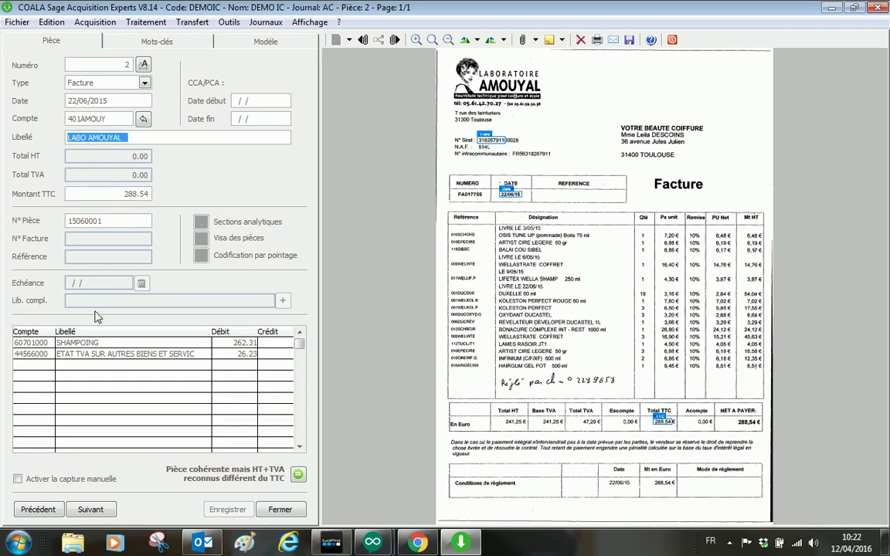
{"action": "left_click", "coordinate": [31, 342]}
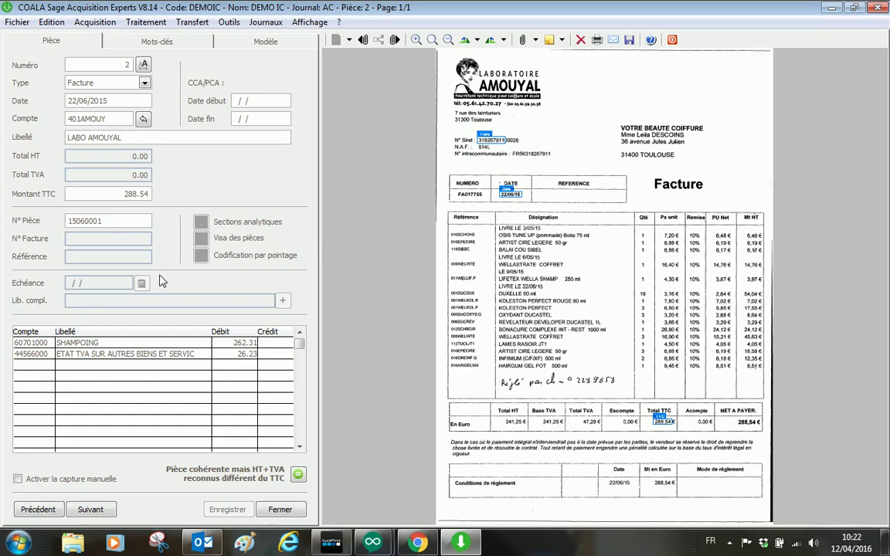
Step: Check LABO AMOUYAL's SIREN against the SIRET on the scan and confirm the supplier identifiers
{"action": "key", "text": "Tab"}
{"action": "key", "text": "Tab"}
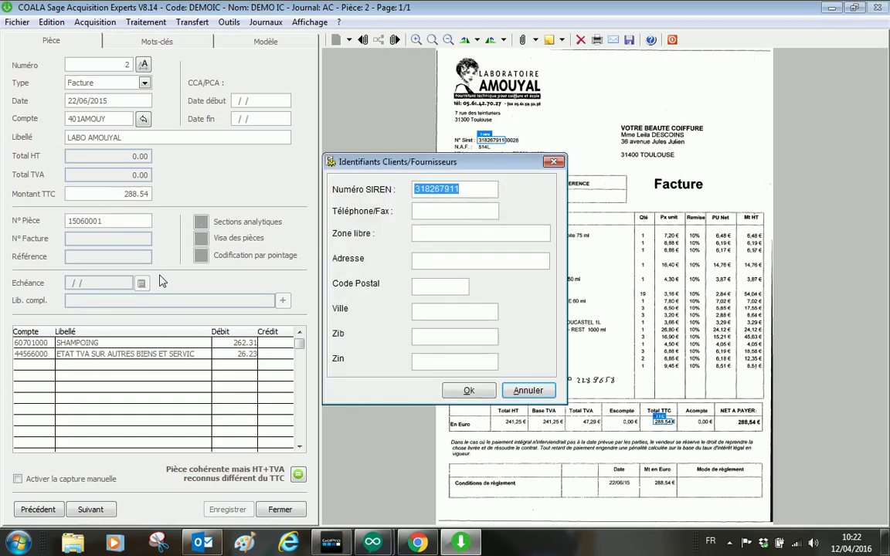
{"action": "left_click_drag", "start_coordinate": [455, 162], "coordinate": [452, 133]}
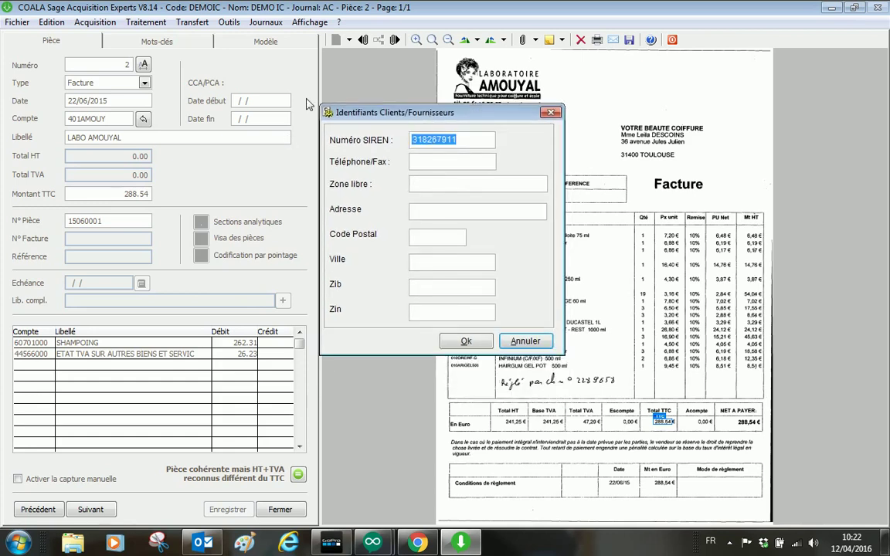
{"action": "left_click", "coordinate": [429, 184]}
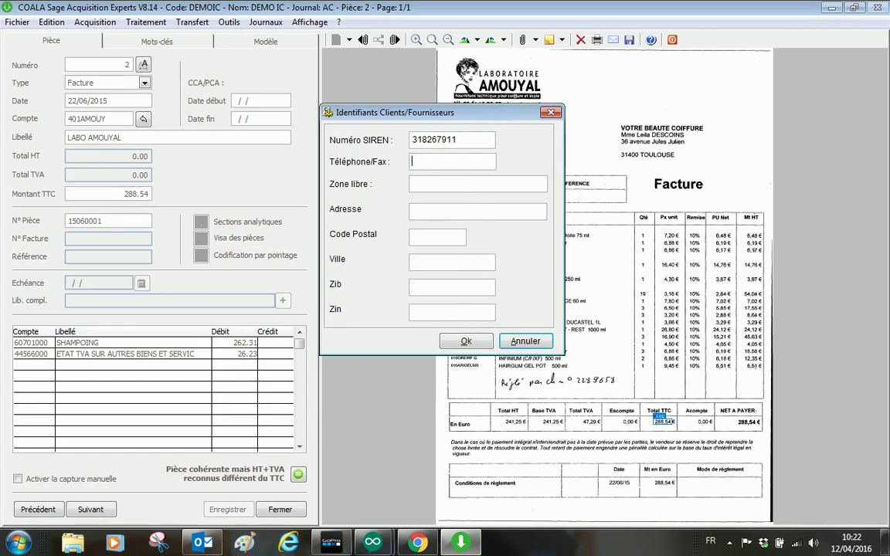
{"action": "left_click", "coordinate": [426, 161]}
{"action": "key", "text": "Tab"}
{"action": "left_click_drag", "start_coordinate": [452, 117], "coordinate": [442, 177]}
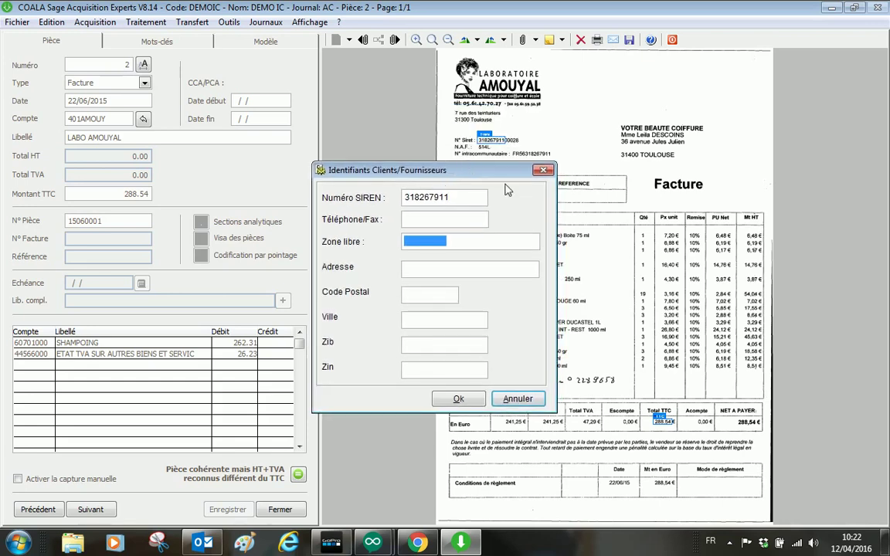
{"action": "left_click", "coordinate": [458, 400]}
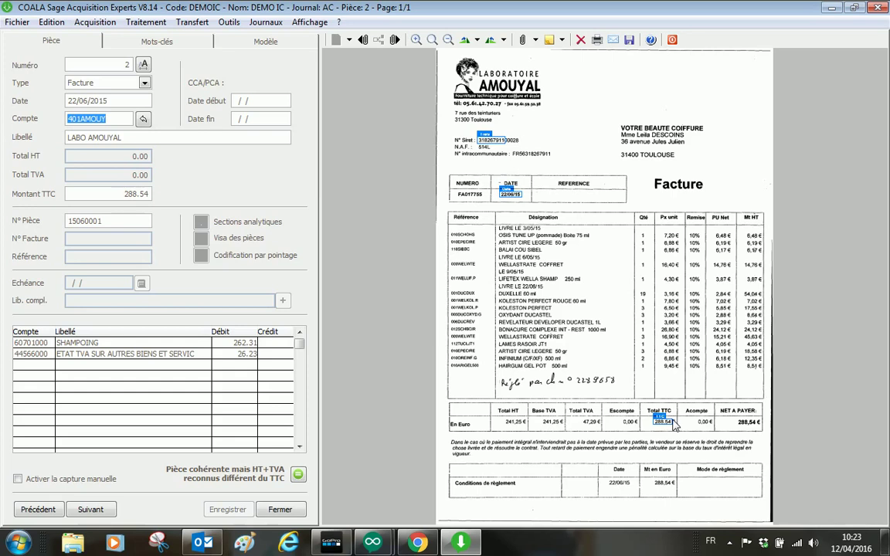
{"action": "left_click", "coordinate": [173, 42]}
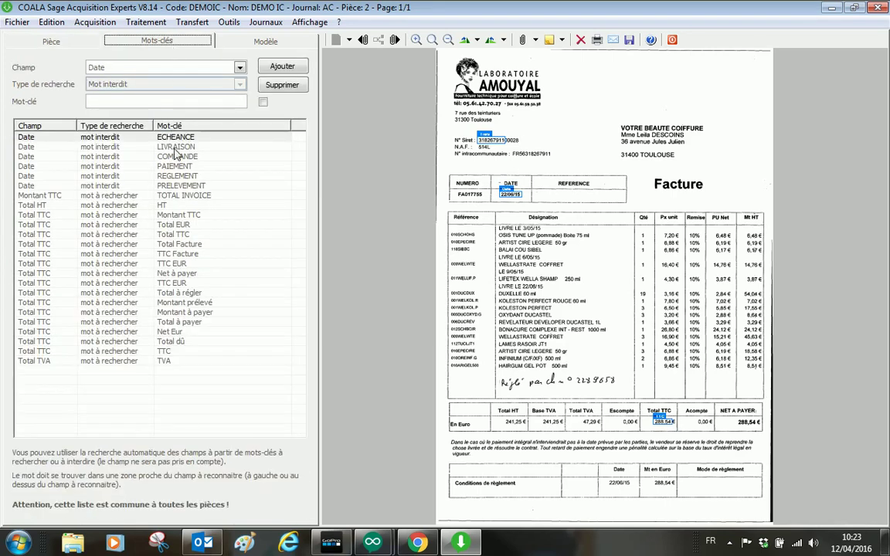
{"action": "left_click_drag", "start_coordinate": [160, 139], "coordinate": [182, 341]}
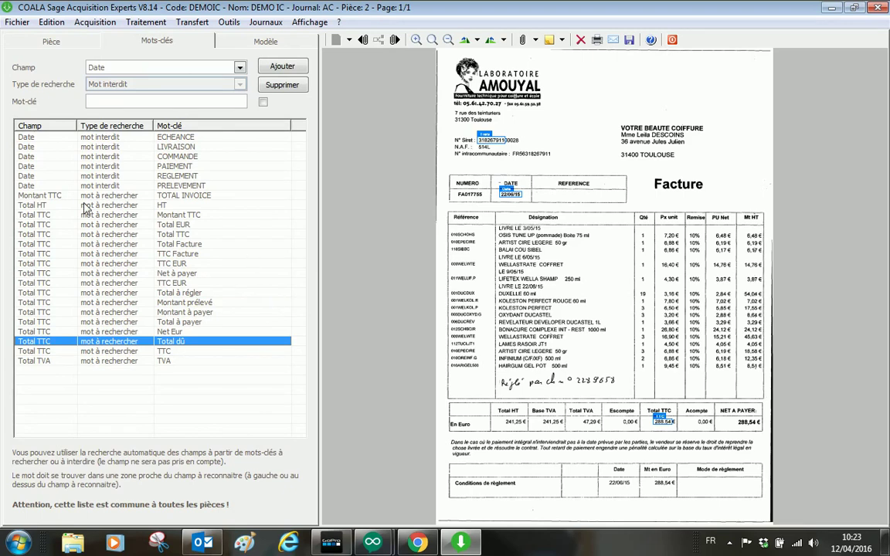
{"action": "left_click", "coordinate": [44, 244]}
{"action": "key", "text": "Down"}
{"action": "key", "text": "Down"}
{"action": "key", "text": "Down"}
{"action": "key", "text": "Down"}
{"action": "key", "text": "Down"}
{"action": "key", "text": "Down"}
{"action": "key", "text": "Down"}
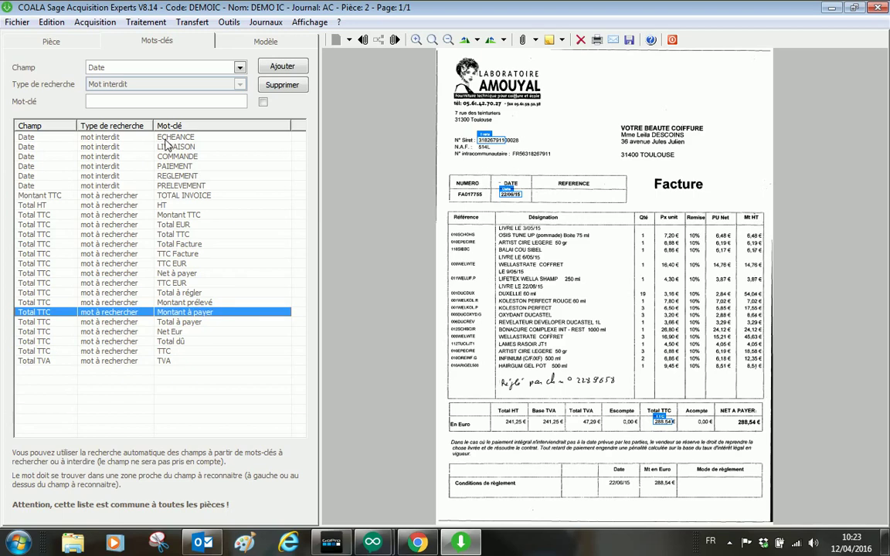
{"action": "left_click", "coordinate": [160, 137]}
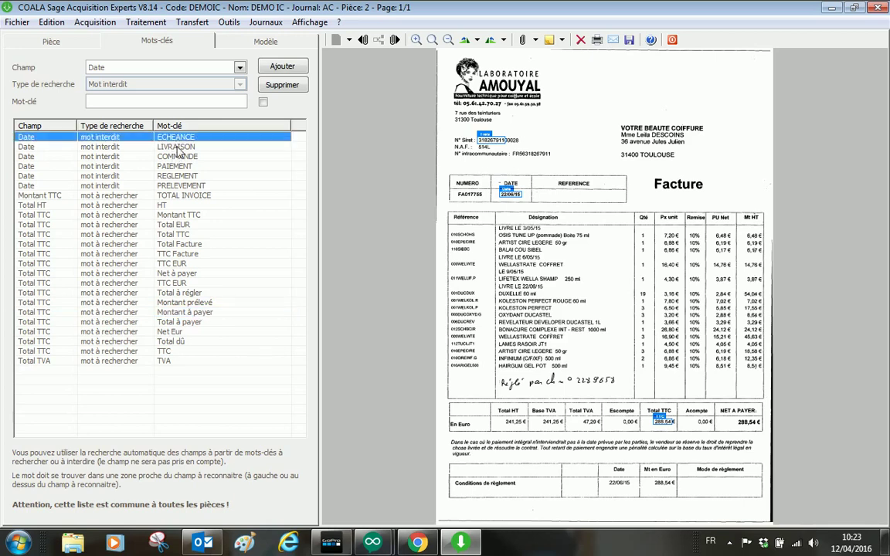
{"action": "left_click", "coordinate": [162, 147]}
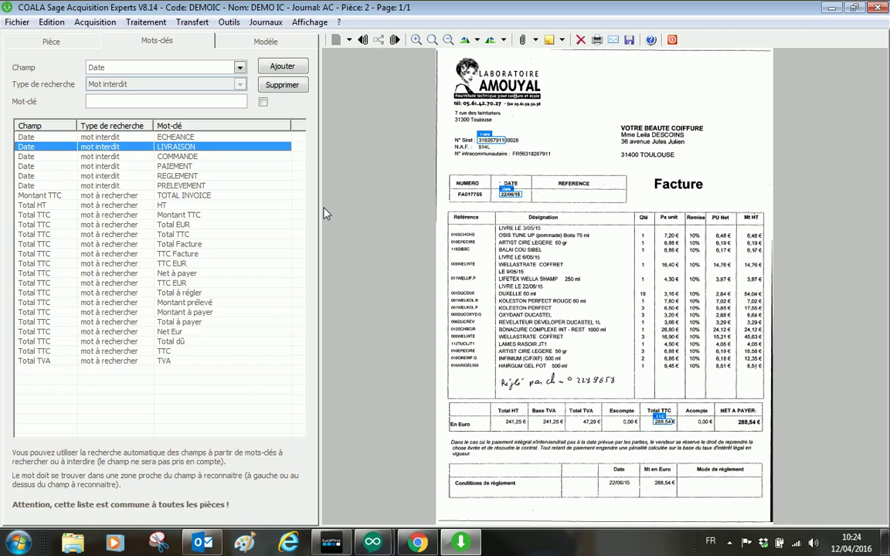
{"action": "left_click", "coordinate": [37, 41]}
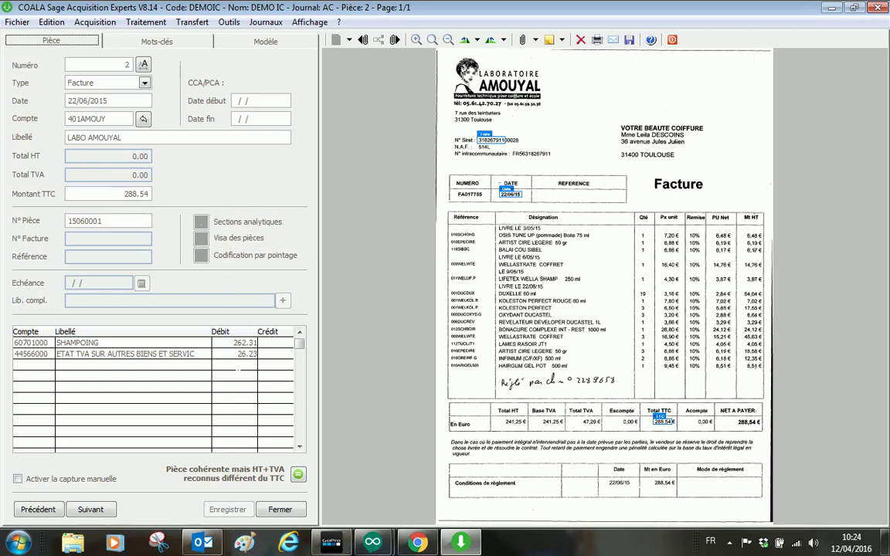
Step: Enter 47.29 as the VAT line's debit, leaving 241.25 on SHAMPOING
{"action": "left_click", "coordinate": [235, 354]}
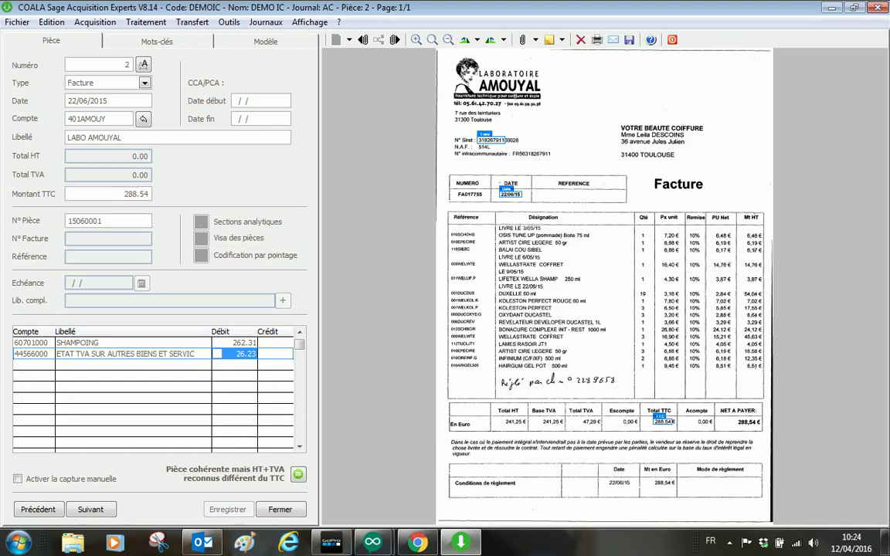
{"action": "left_click", "coordinate": [31, 342]}
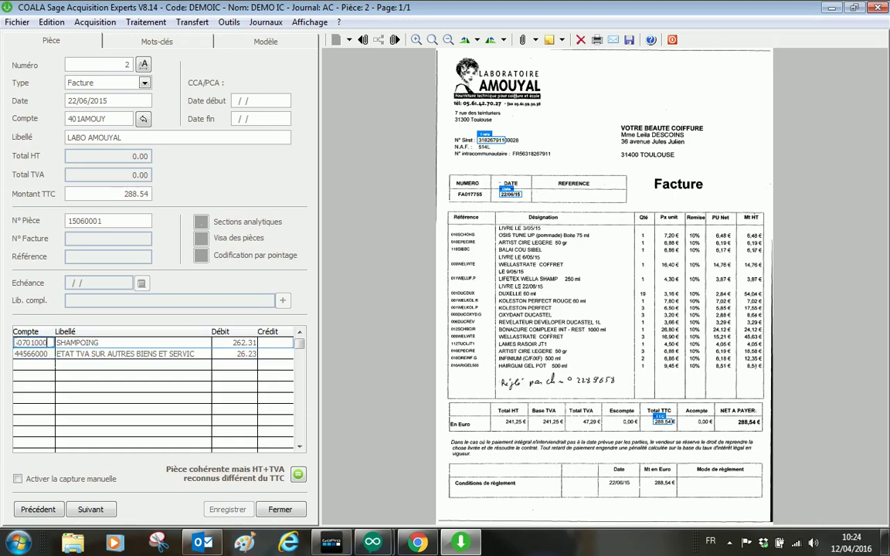
{"action": "left_click", "coordinate": [235, 353]}
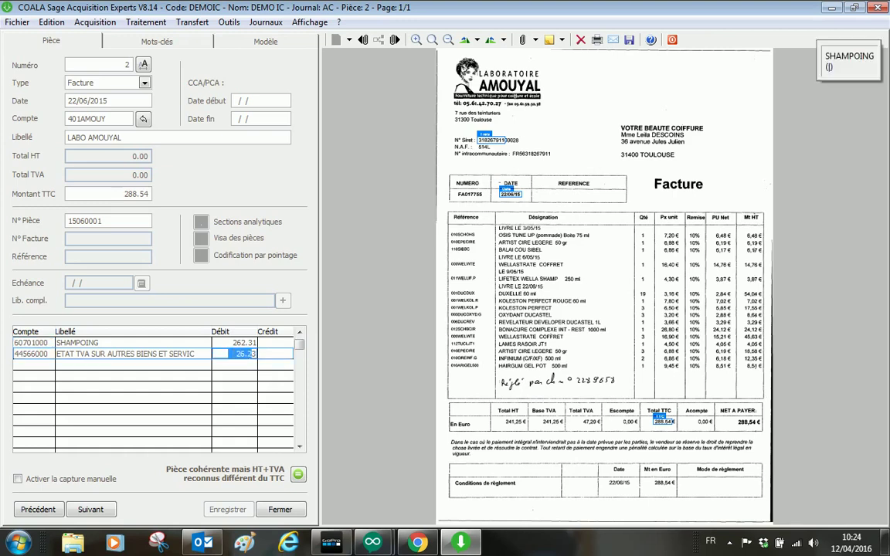
{"action": "type", "text": "47"}
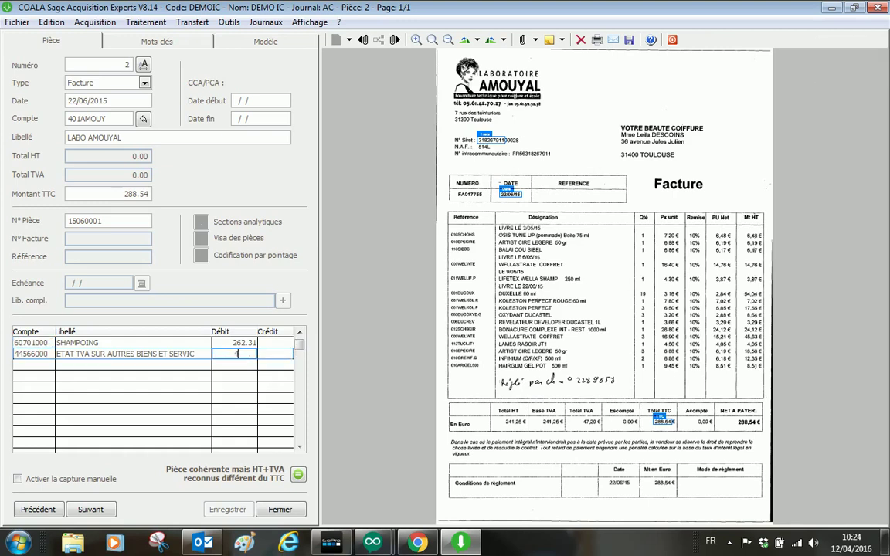
{"action": "type", "text": ".29"}
{"action": "key", "text": "Tab"}
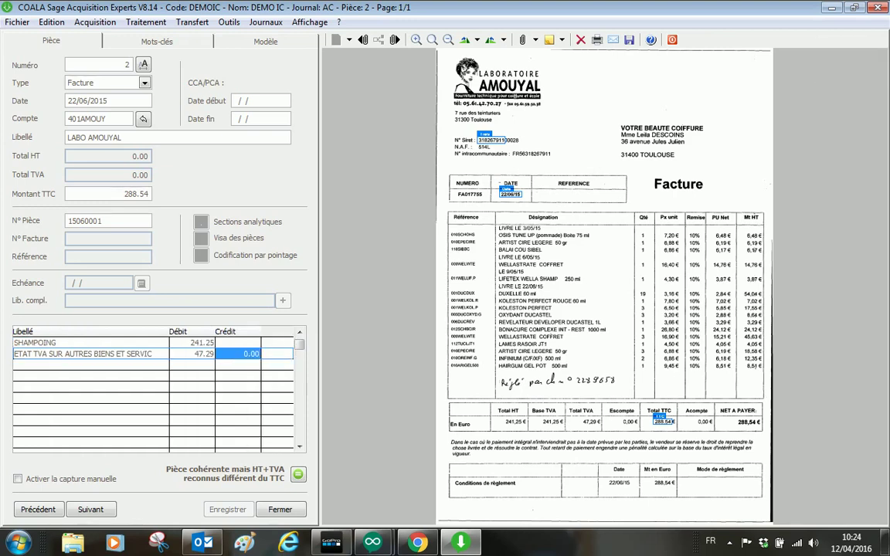
{"action": "left_click", "coordinate": [193, 342]}
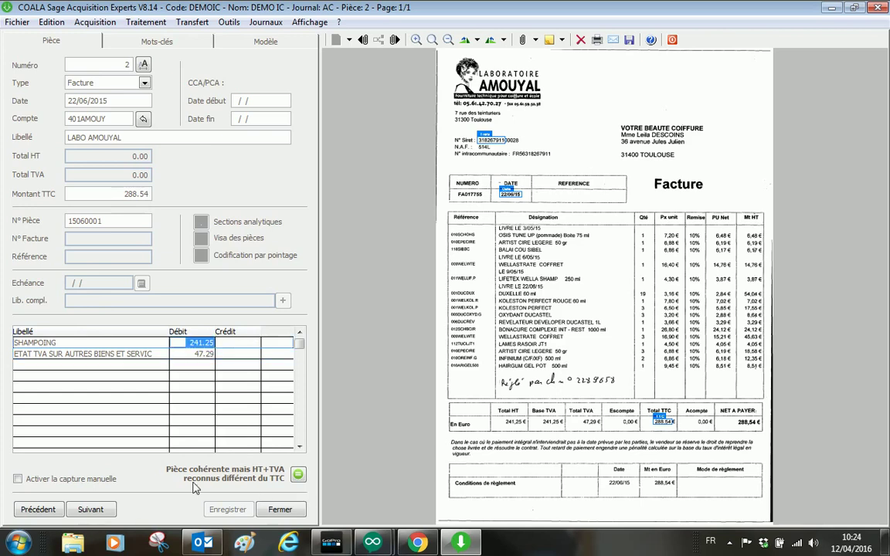
Step: Review the VAT line and validate the piece so its totals balance
{"action": "left_click", "coordinate": [111, 354]}
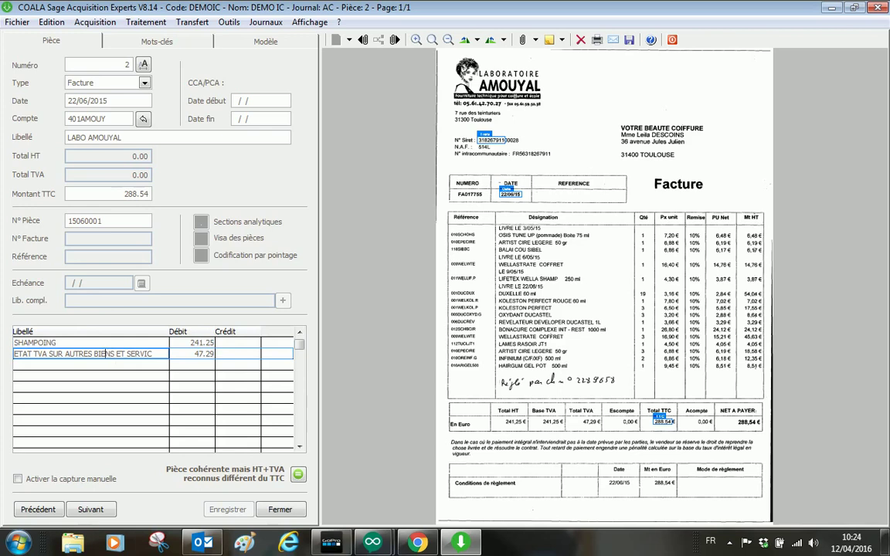
{"action": "double_click", "coordinate": [111, 353]}
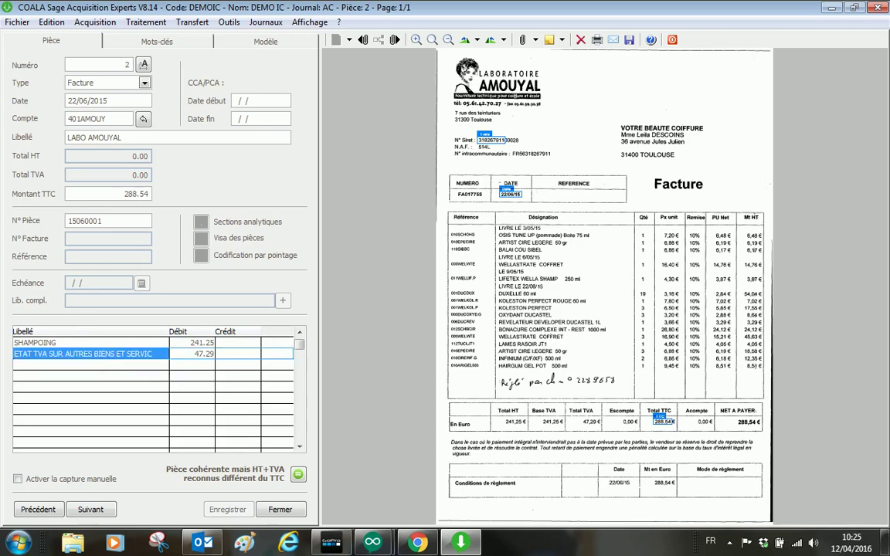
{"action": "key", "text": "Tab"}
{"action": "key", "text": "Tab"}
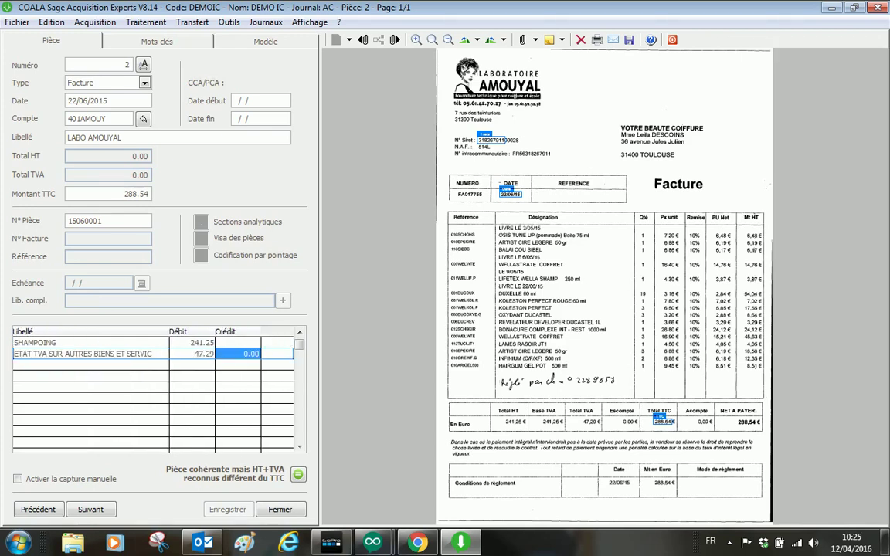
{"action": "key", "text": "Tab"}
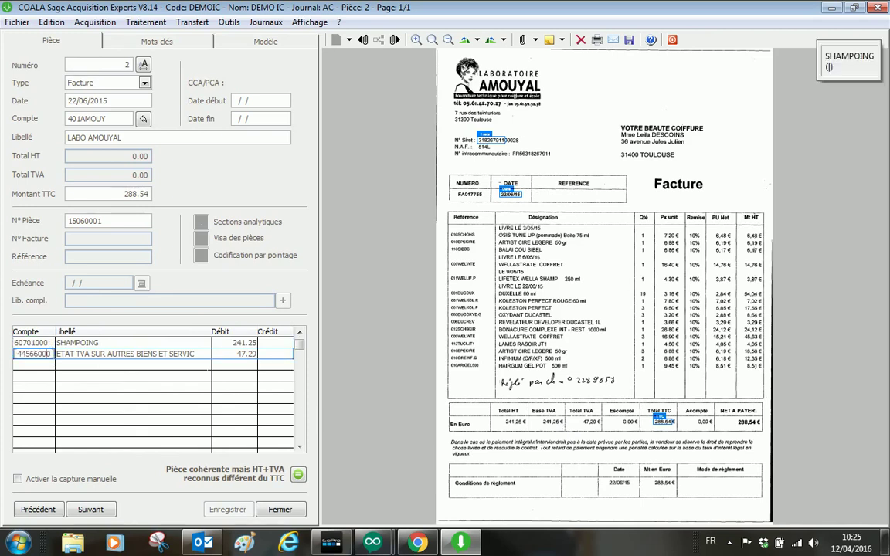
{"action": "left_click", "coordinate": [239, 353]}
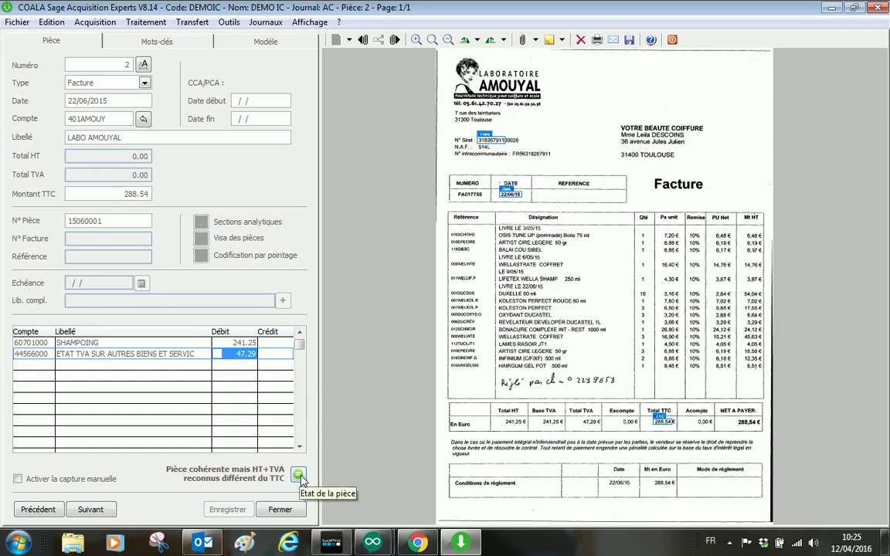
{"action": "left_click", "coordinate": [299, 476]}
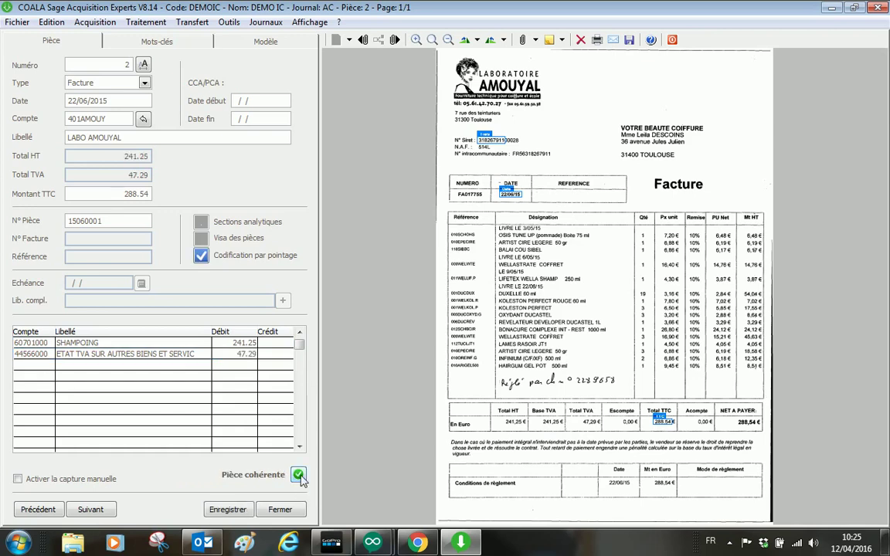
Step: Advance past pieces 3 and 4 to the DARIO MIROITERIE invoice for 196.92
{"action": "left_click", "coordinate": [89, 510]}
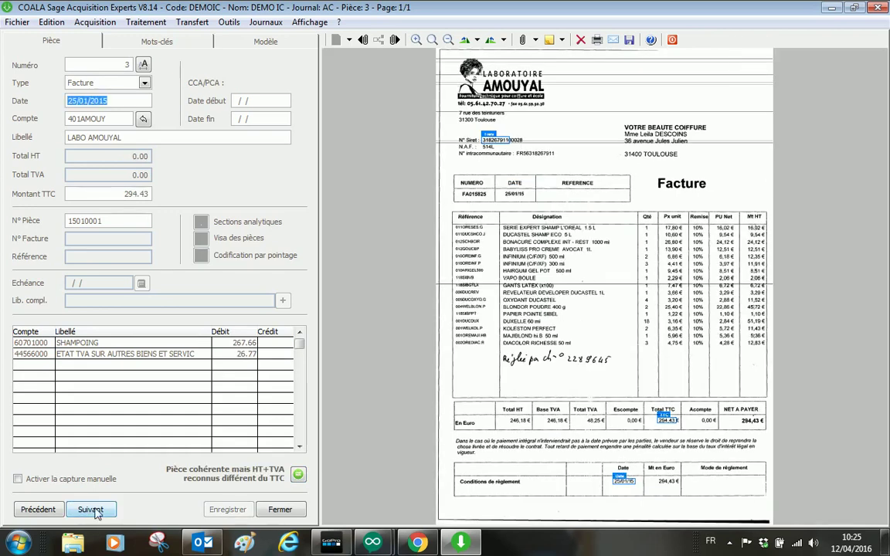
{"action": "left_click", "coordinate": [94, 511]}
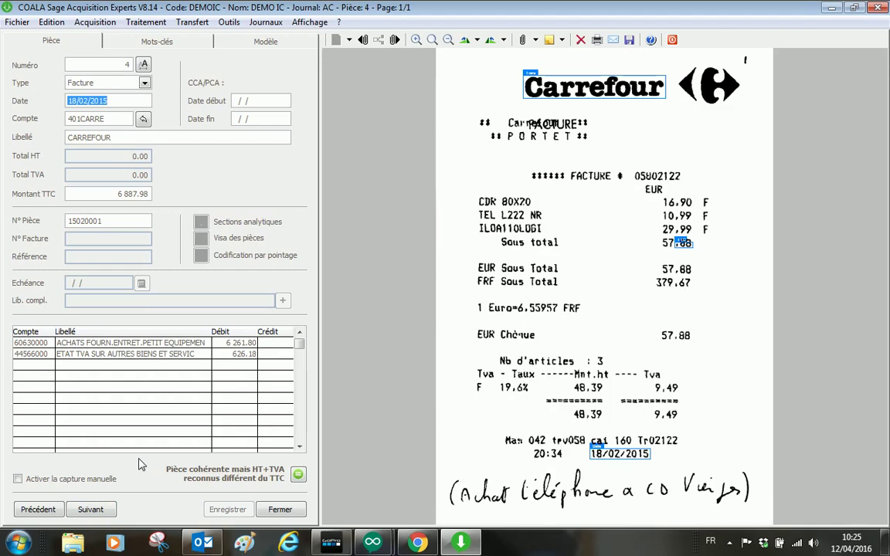
{"action": "left_click", "coordinate": [91, 509]}
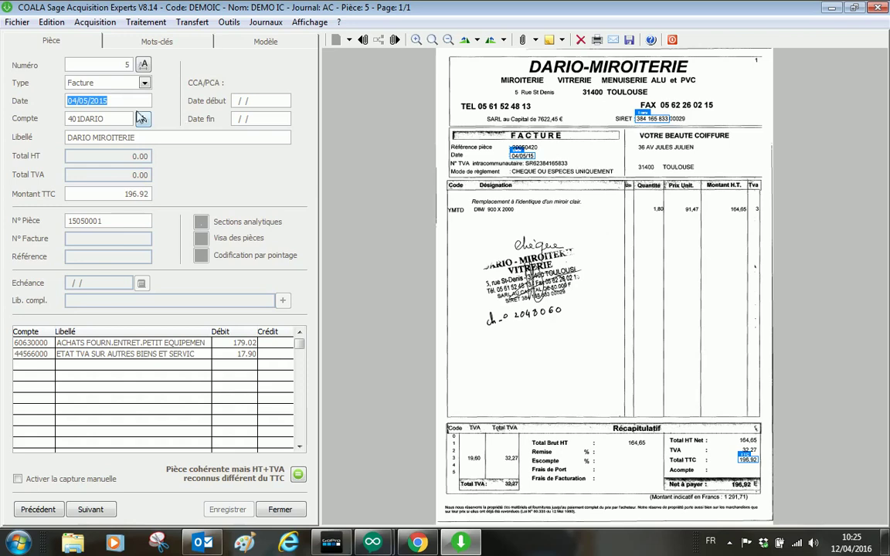
{"action": "left_click", "coordinate": [107, 118]}
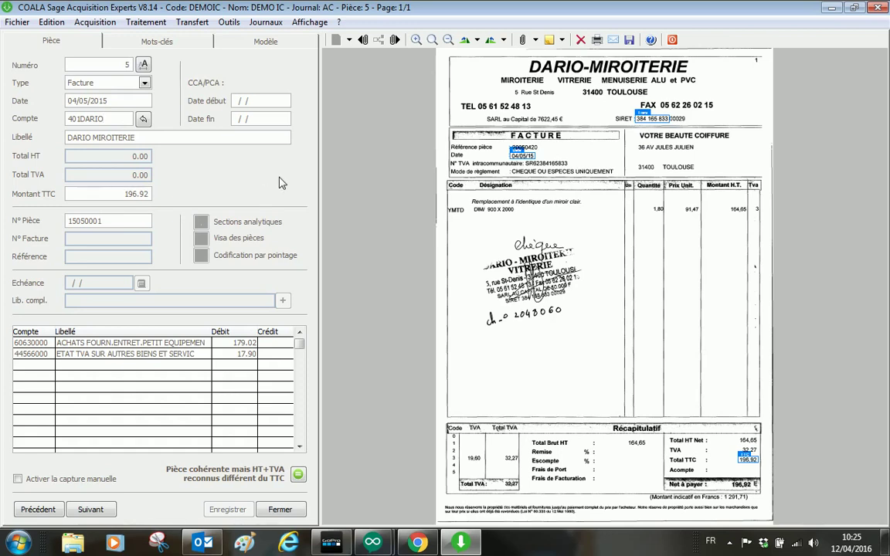
Step: Confirm the supplier identifiers and rerun recognition on invoice 5
{"action": "key", "text": "Tab"}
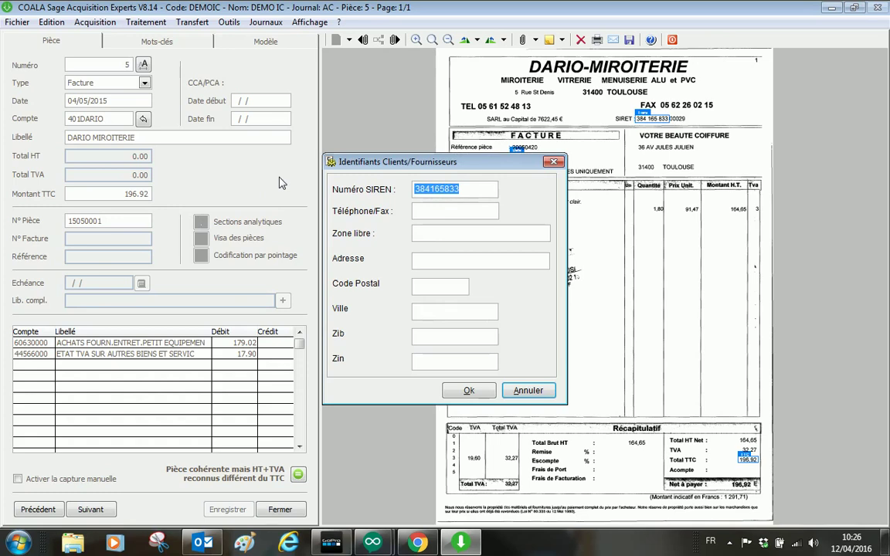
{"action": "left_click", "coordinate": [471, 390]}
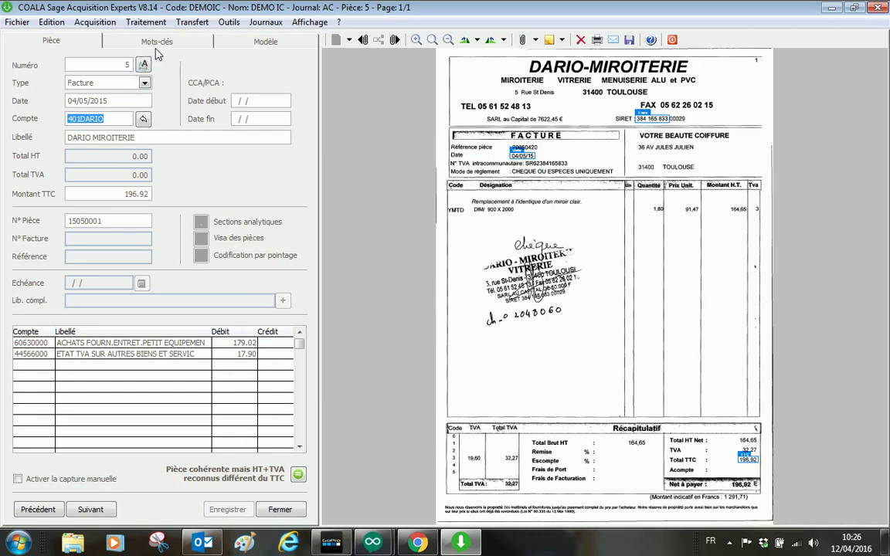
{"action": "left_click", "coordinate": [144, 65]}
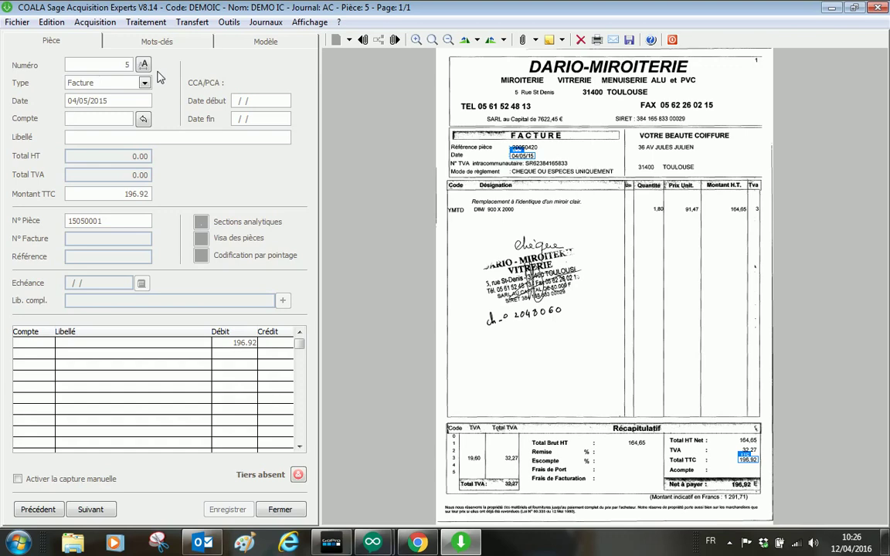
Step: Assign supplier account 401DARIO to the invoice and link it by SIREN
{"action": "type", "text": "401dar"}
{"action": "key", "text": "Tab"}
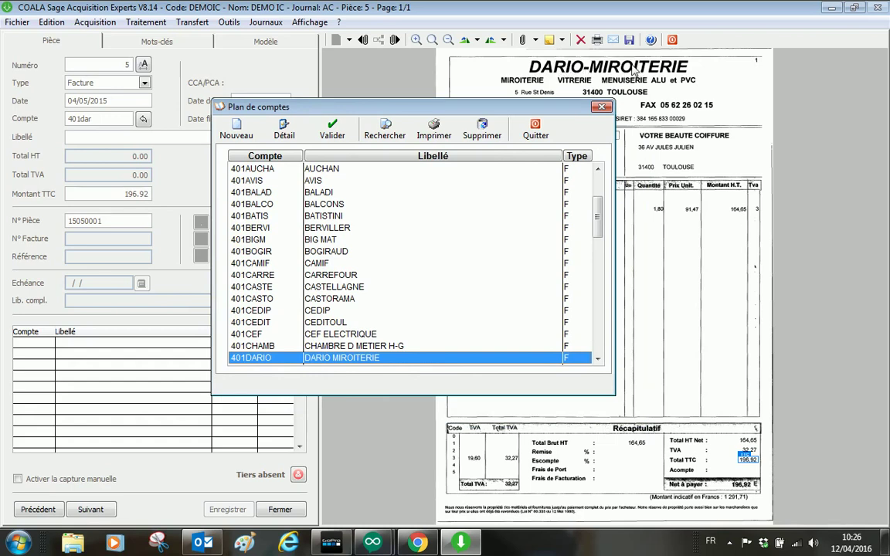
{"action": "left_click", "coordinate": [342, 135]}
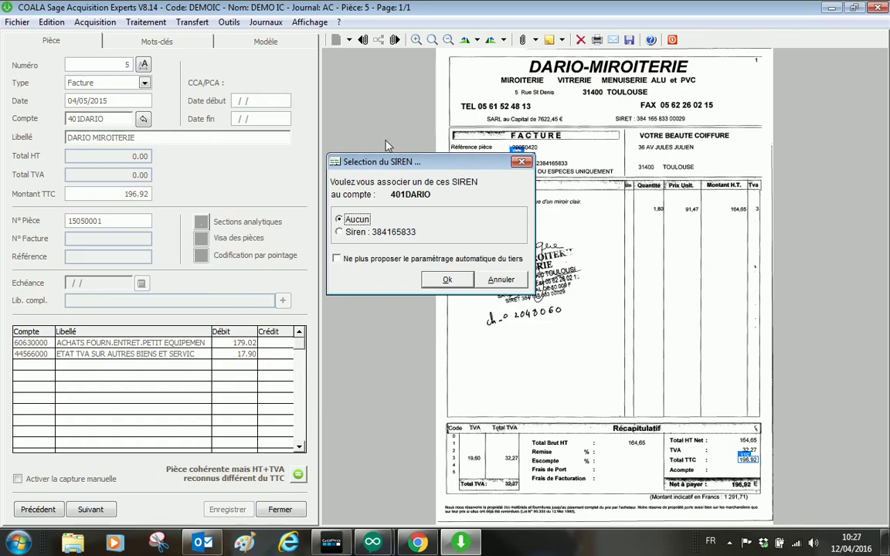
{"action": "left_click", "coordinate": [339, 232]}
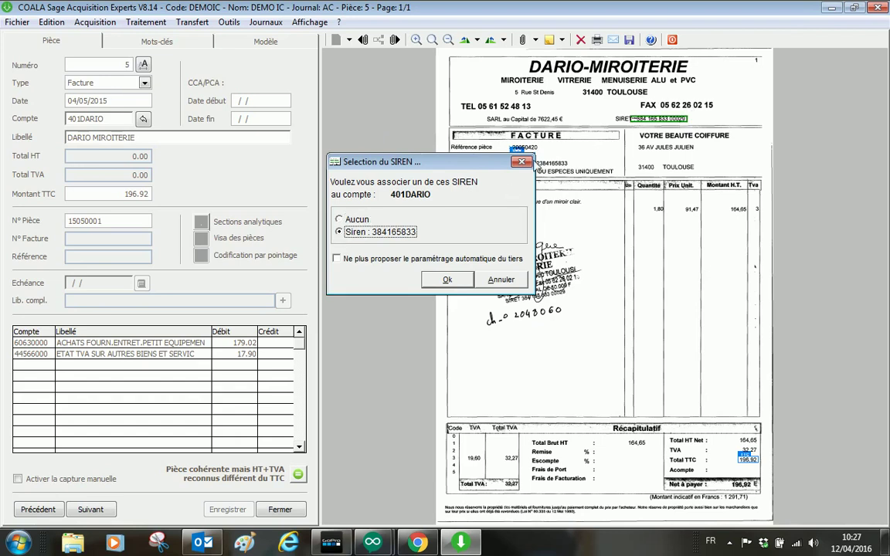
{"action": "left_click", "coordinate": [448, 280]}
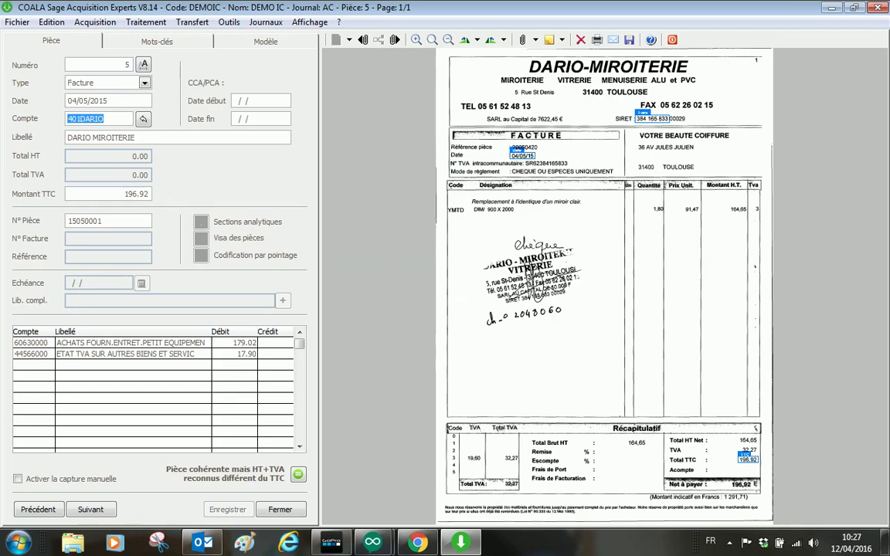
Step: Add identifier 'DARIO' and the invoice's telephone number to 401DARIO's identification details
{"action": "left_click", "coordinate": [120, 118]}
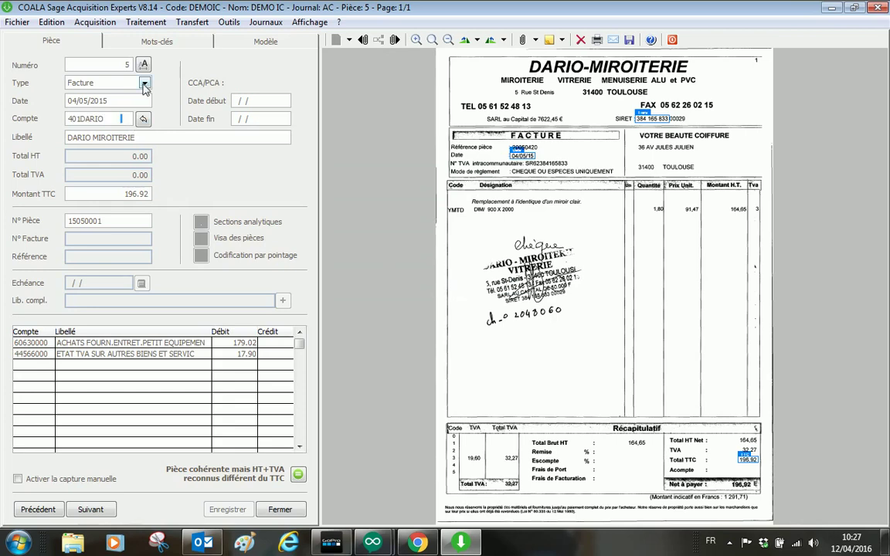
{"action": "left_click", "coordinate": [142, 118]}
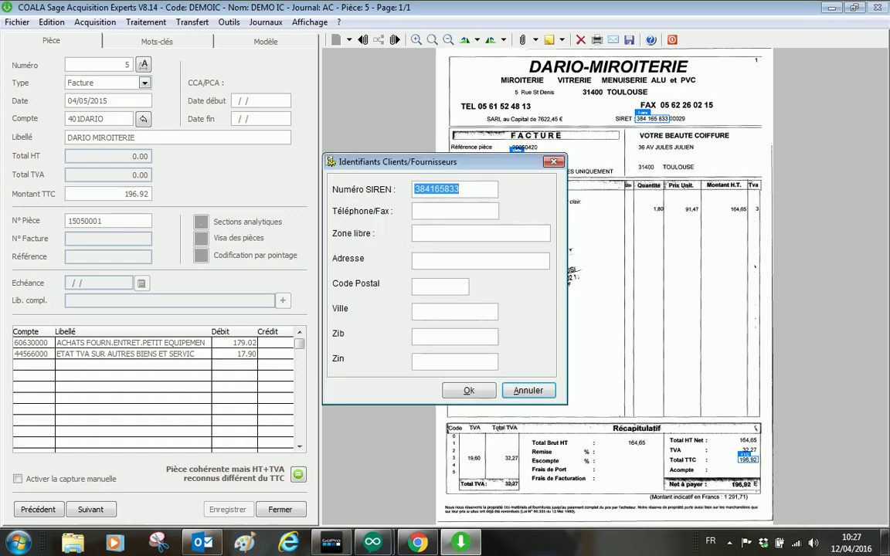
{"action": "left_click", "coordinate": [476, 232]}
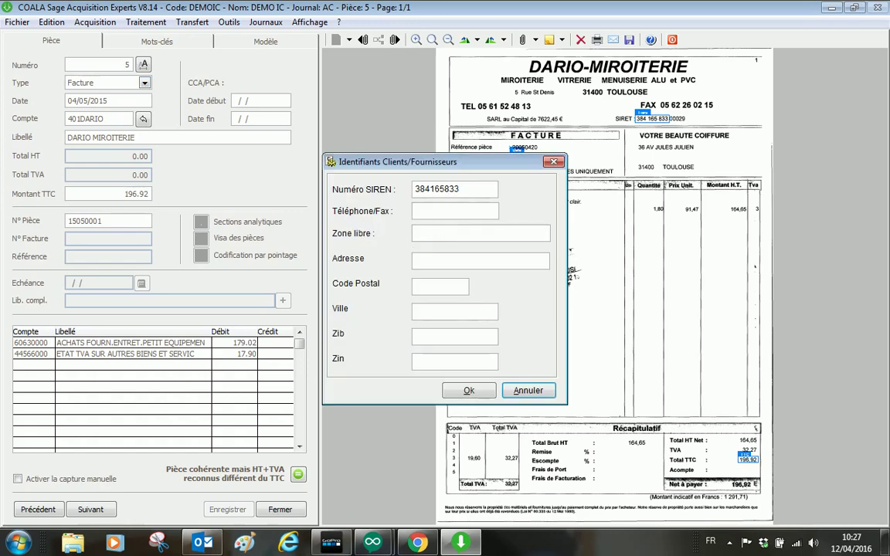
{"action": "type", "text": "DARIO"}
{"action": "left_click", "coordinate": [455, 210]}
{"action": "key", "text": "Tab"}
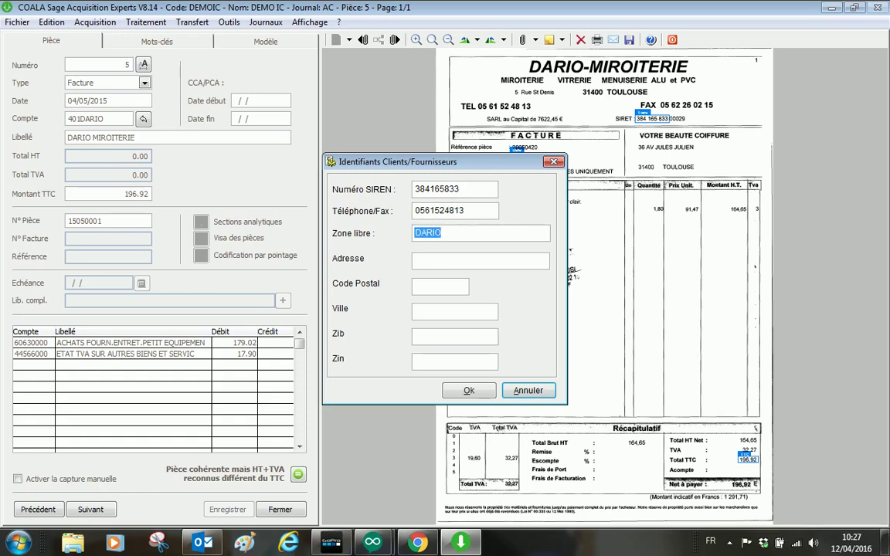
{"action": "left_click", "coordinate": [467, 390]}
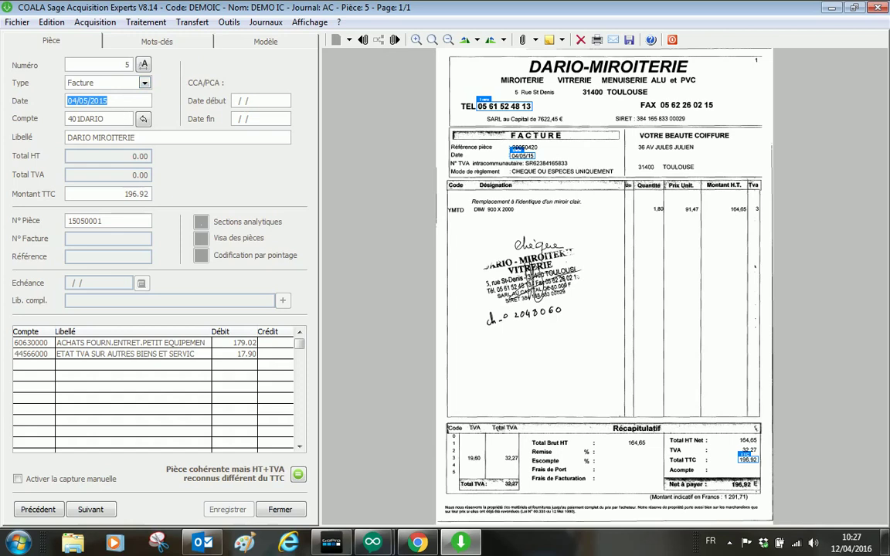
{"action": "left_click", "coordinate": [65, 237]}
Step: Set the VAT debit to 32.27, leaving 164.65 on purchases, and recheck the piece
{"action": "key", "text": "Return"}
{"action": "key", "text": "Down"}
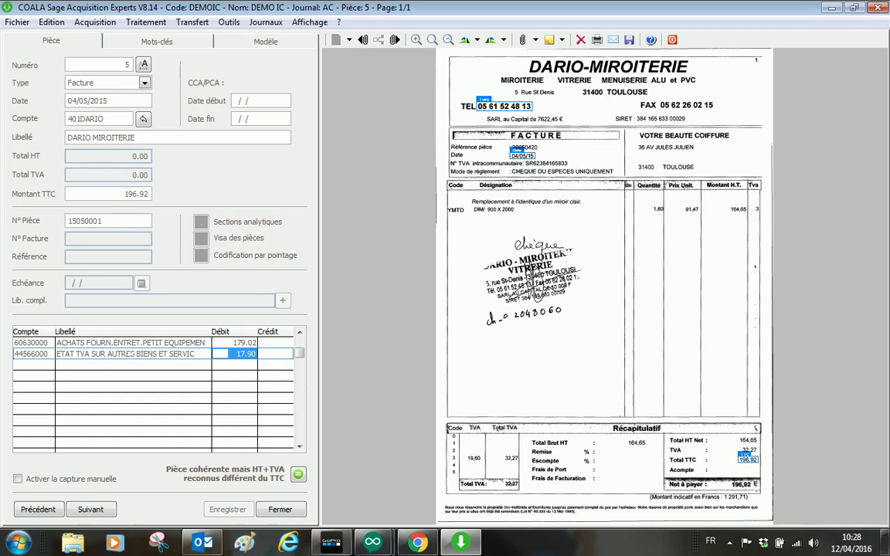
{"action": "type", "text": "32.27"}
{"action": "key", "text": "Tab"}
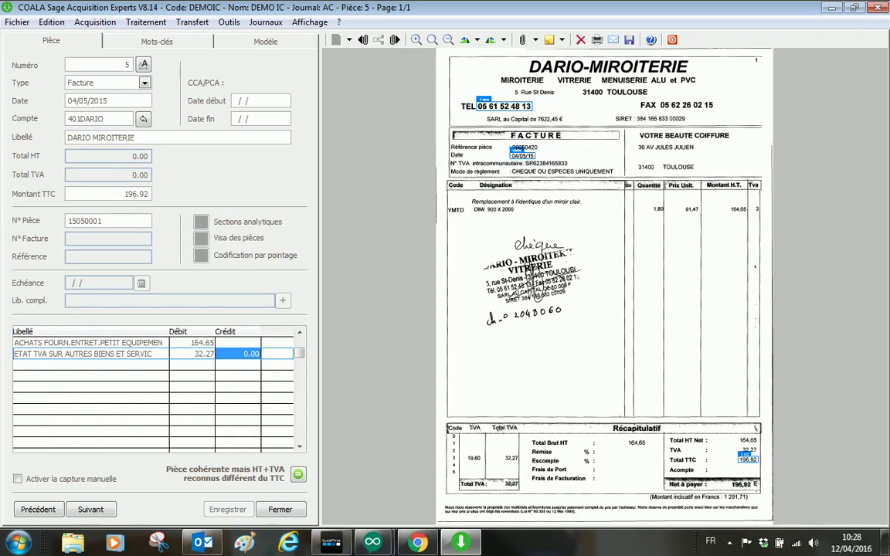
{"action": "left_click", "coordinate": [299, 475]}
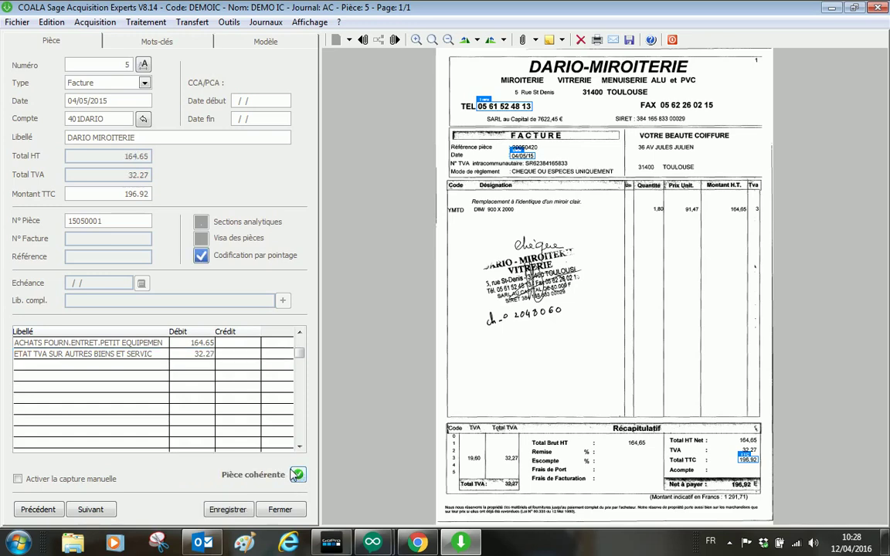
{"action": "left_click", "coordinate": [92, 353]}
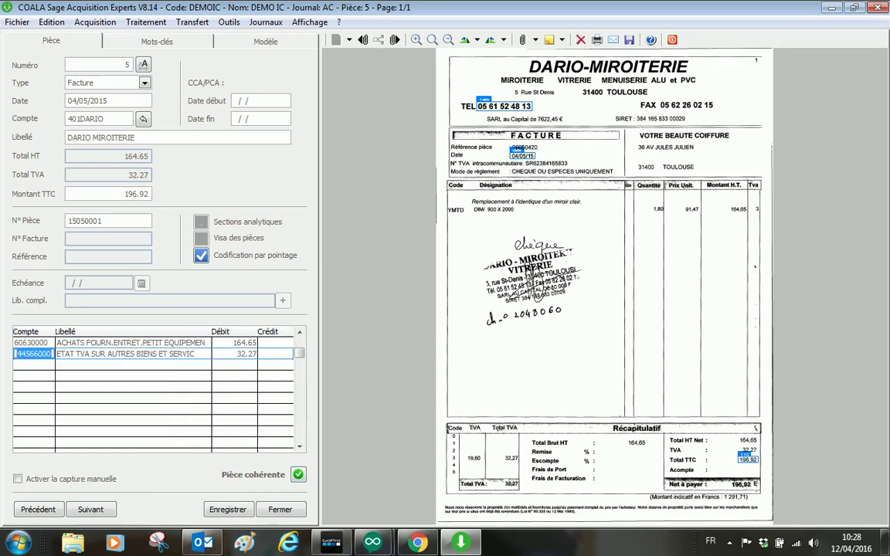
{"action": "key", "text": "Up"}
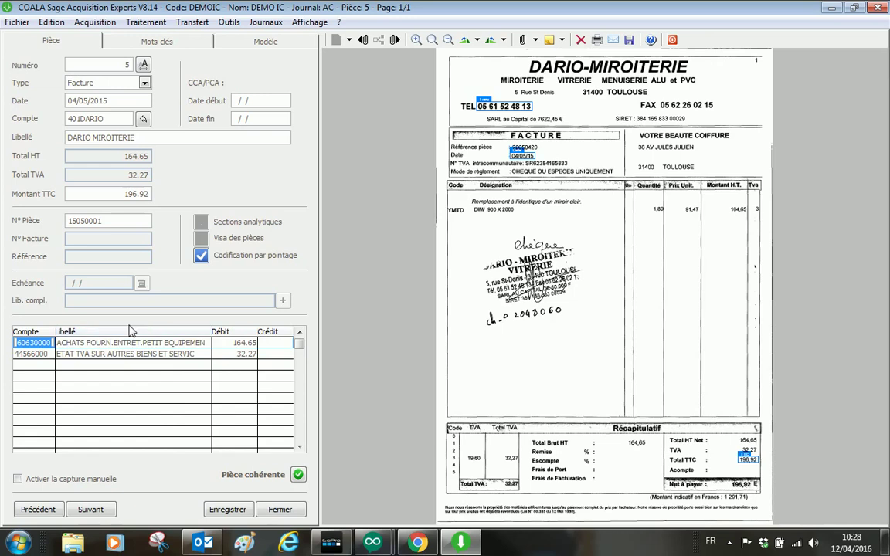
{"action": "key", "text": "F4"}
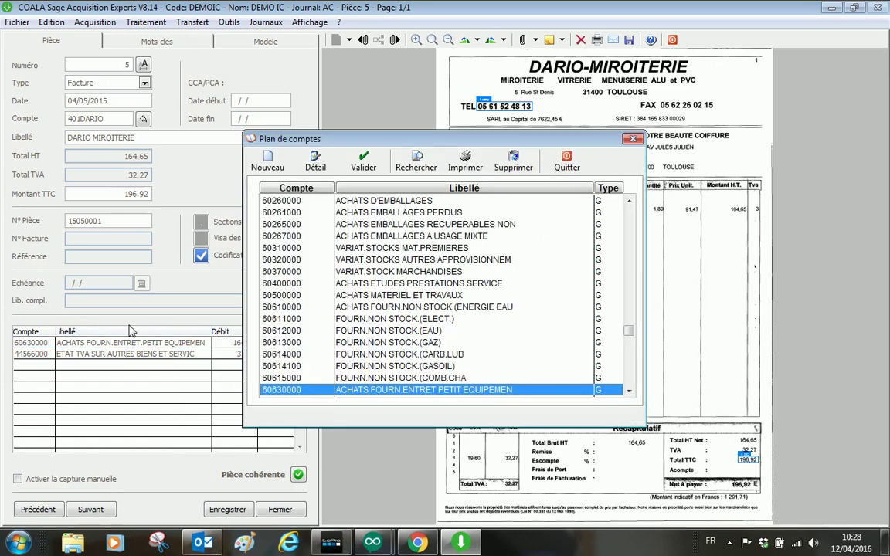
{"action": "left_click", "coordinate": [309, 163]}
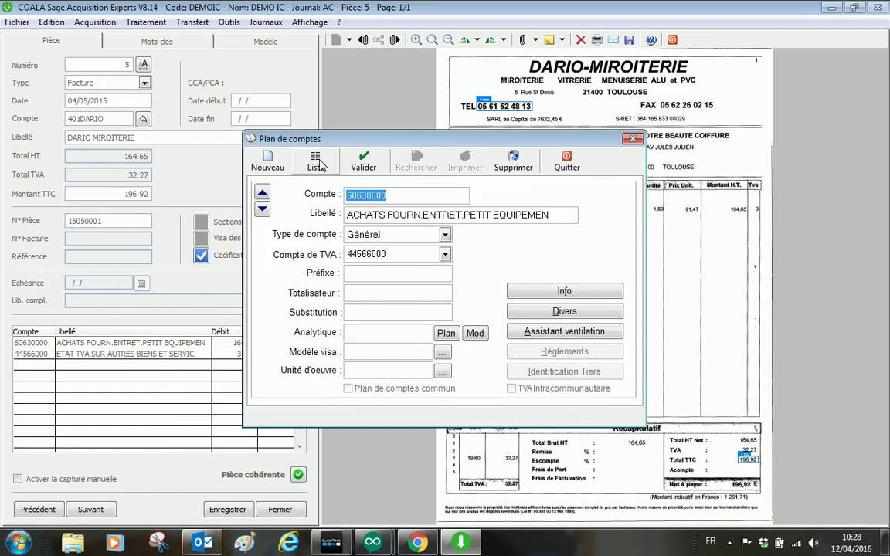
{"action": "left_click", "coordinate": [373, 256]}
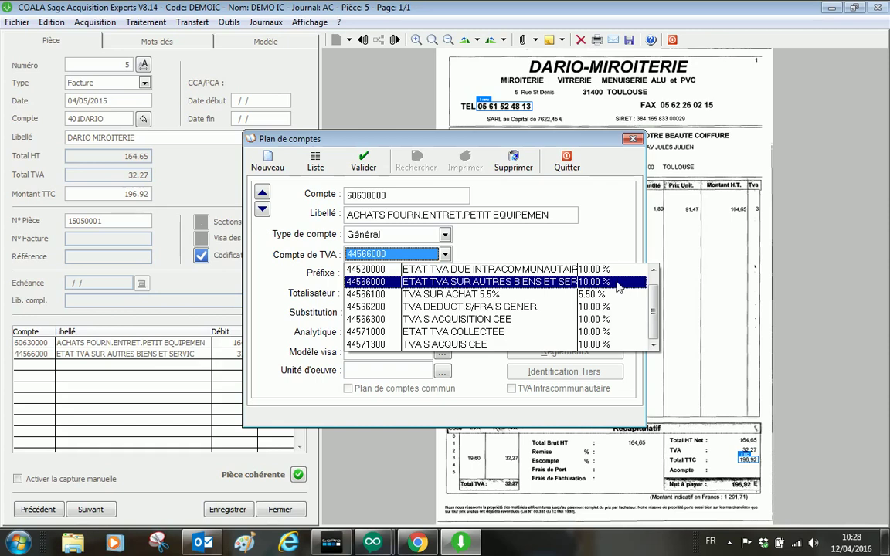
{"action": "scroll", "coordinate": [653, 282], "scroll_direction": "up", "scroll_amount": 1}
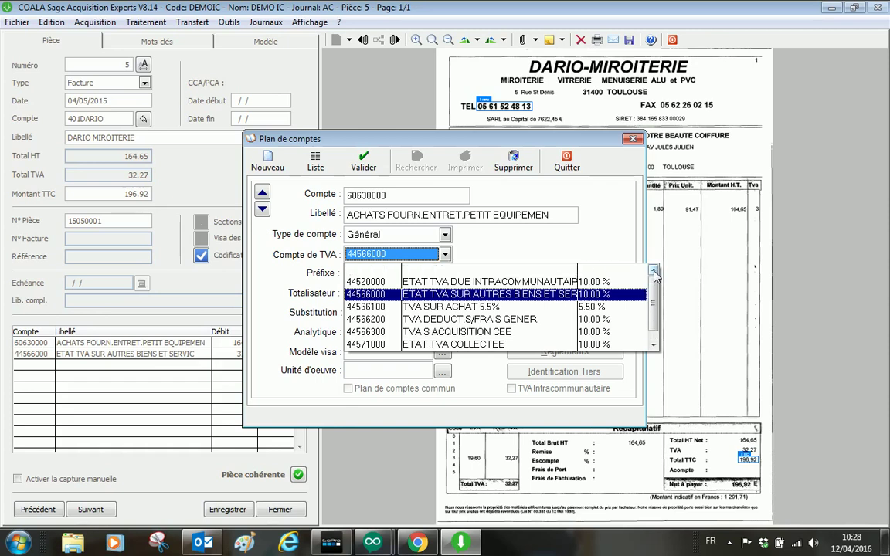
{"action": "scroll", "coordinate": [655, 305], "scroll_direction": "down", "scroll_amount": 1}
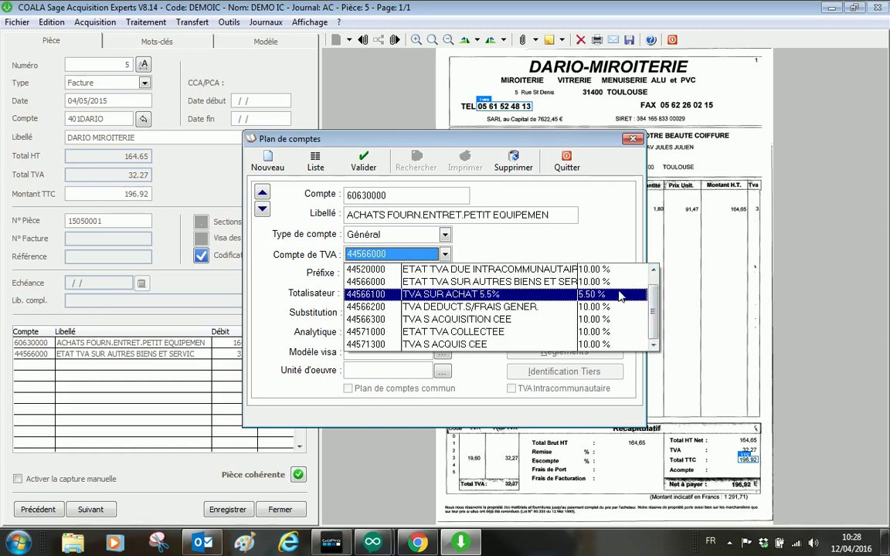
{"action": "left_click", "coordinate": [517, 244]}
{"action": "left_click", "coordinate": [317, 159]}
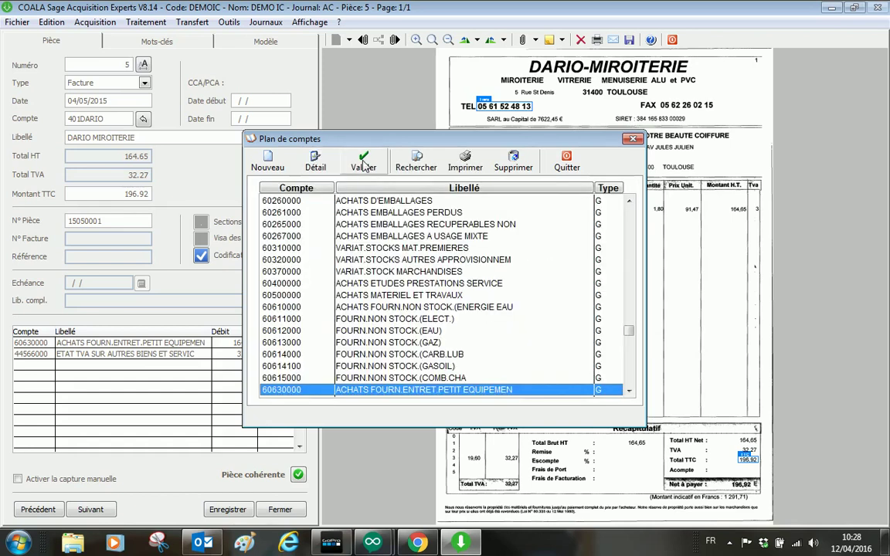
{"action": "left_click", "coordinate": [361, 160]}
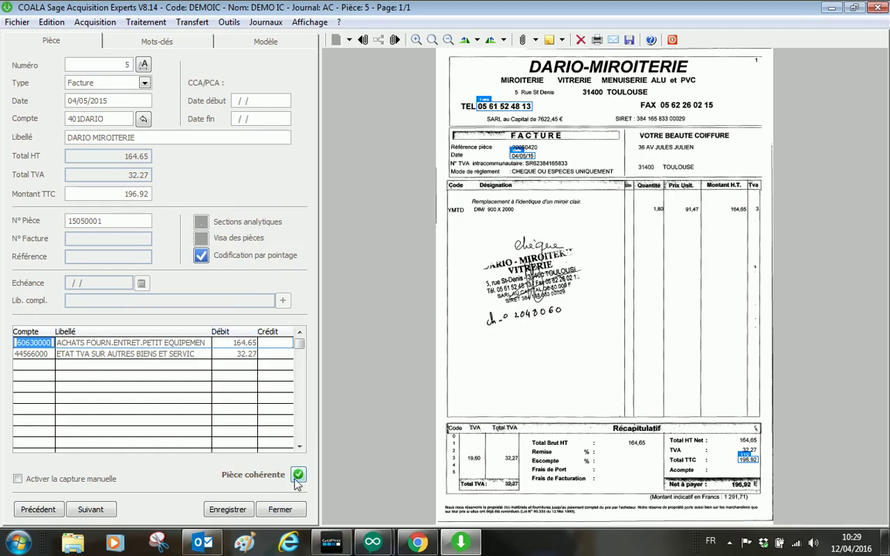
Step: Step through pieces 6–8 to the SFR invoice and close the entry window
{"action": "left_click", "coordinate": [99, 509]}
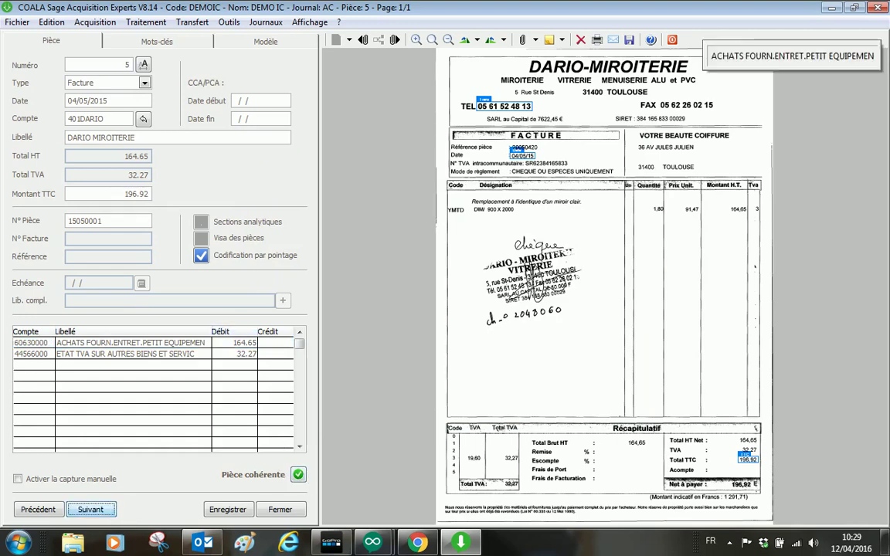
{"action": "left_click", "coordinate": [101, 513]}
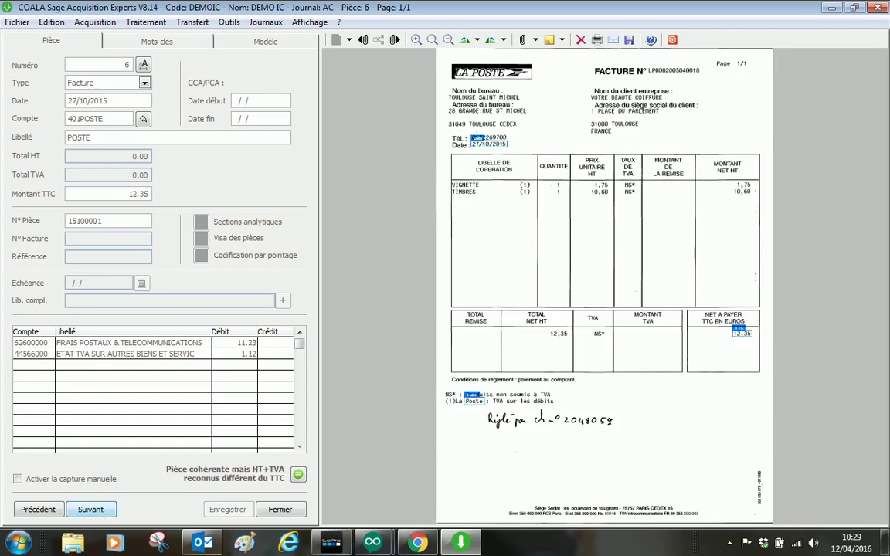
{"action": "left_click", "coordinate": [102, 513]}
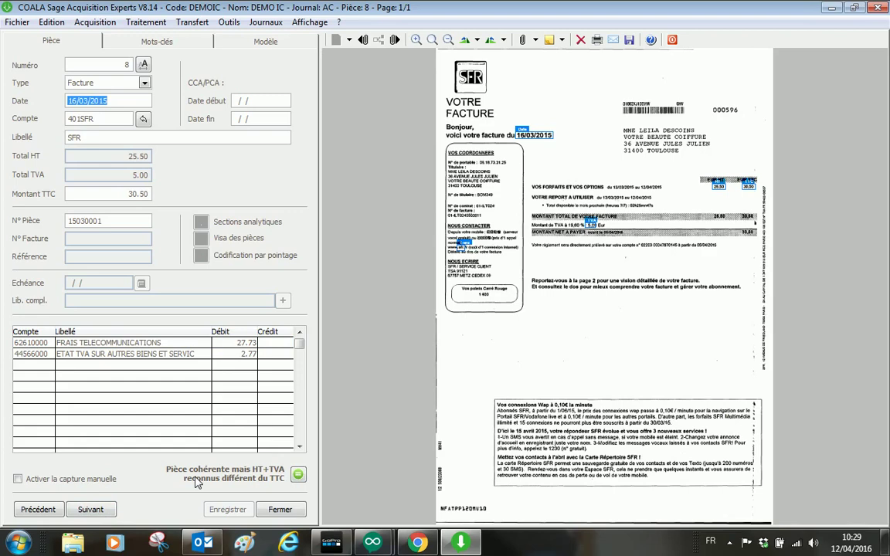
{"action": "left_click", "coordinate": [280, 509]}
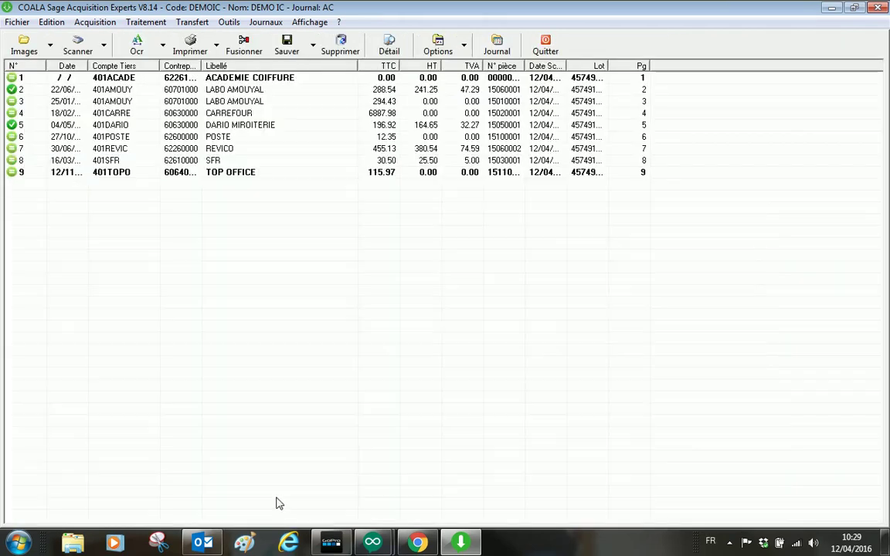
Step: Select the validated LABO AMOUYAL and DARIO MIROITERIE rows in the list
{"action": "left_click", "coordinate": [34, 91]}
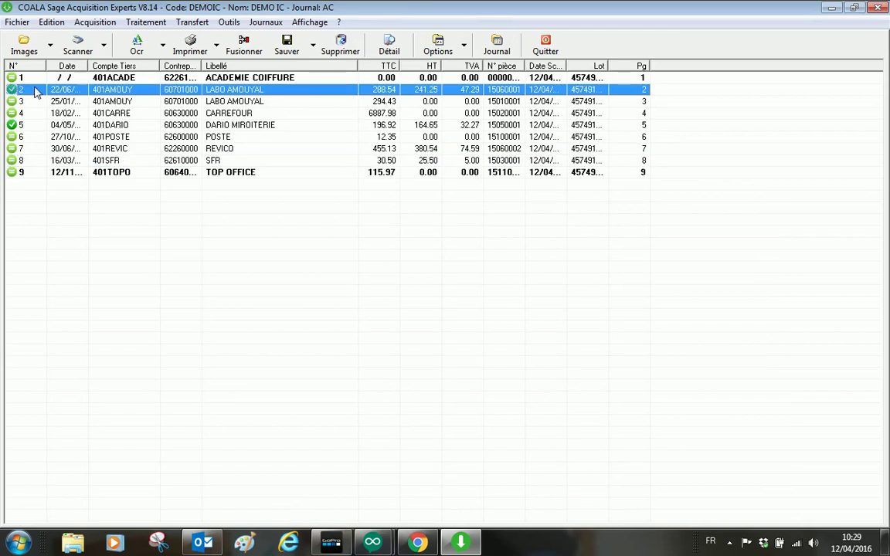
{"action": "left_click", "coordinate": [17, 124]}
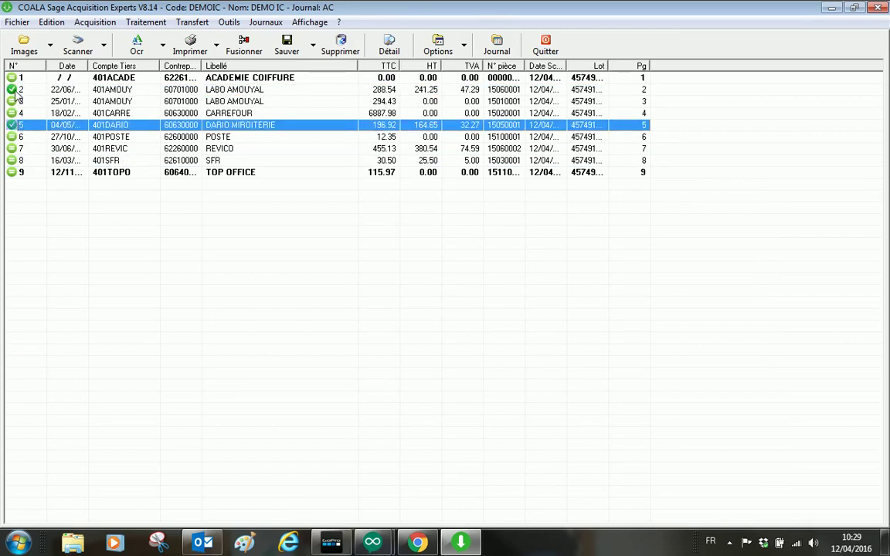
{"action": "left_click", "coordinate": [17, 90]}
{"action": "left_click", "coordinate": [17, 124]}
{"action": "left_click", "coordinate": [17, 90]}
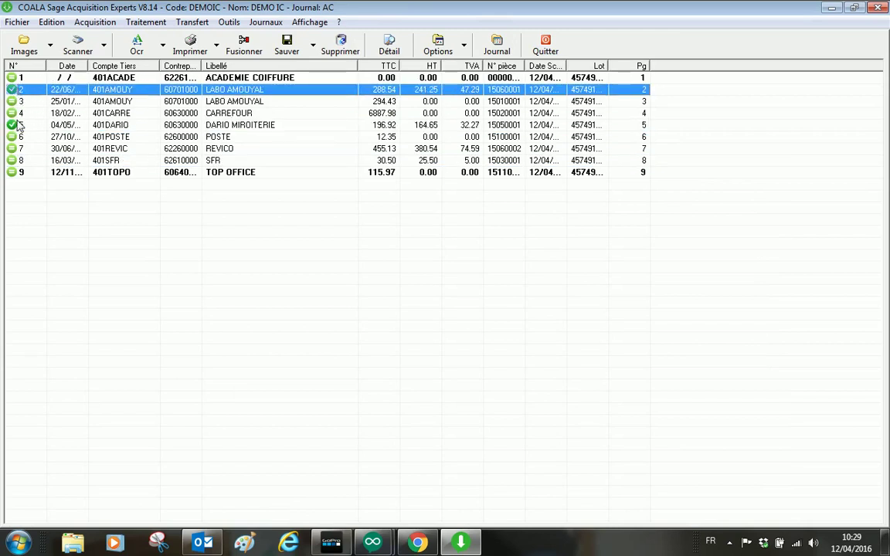
{"action": "left_click", "coordinate": [17, 124]}
{"action": "left_click", "coordinate": [19, 88]}
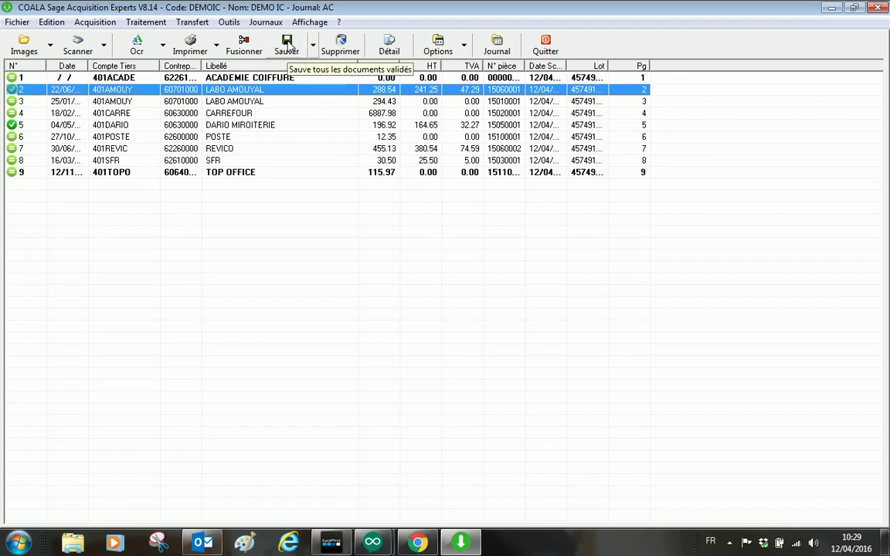
Step: Save the validated pieces, decline merging with invoice 7, and open the AC purchase journal
{"action": "left_click", "coordinate": [288, 46]}
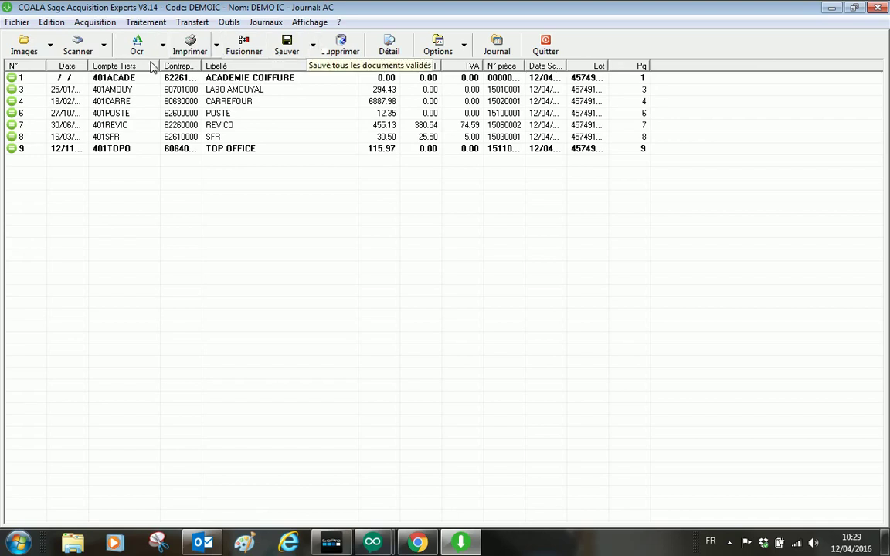
{"action": "left_click_drag", "start_coordinate": [52, 126], "coordinate": [60, 129]}
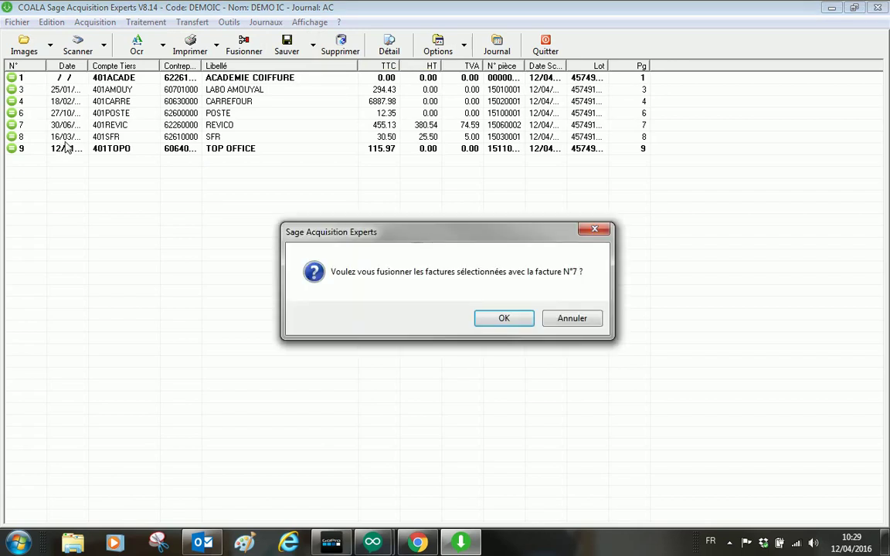
{"action": "left_click", "coordinate": [572, 317]}
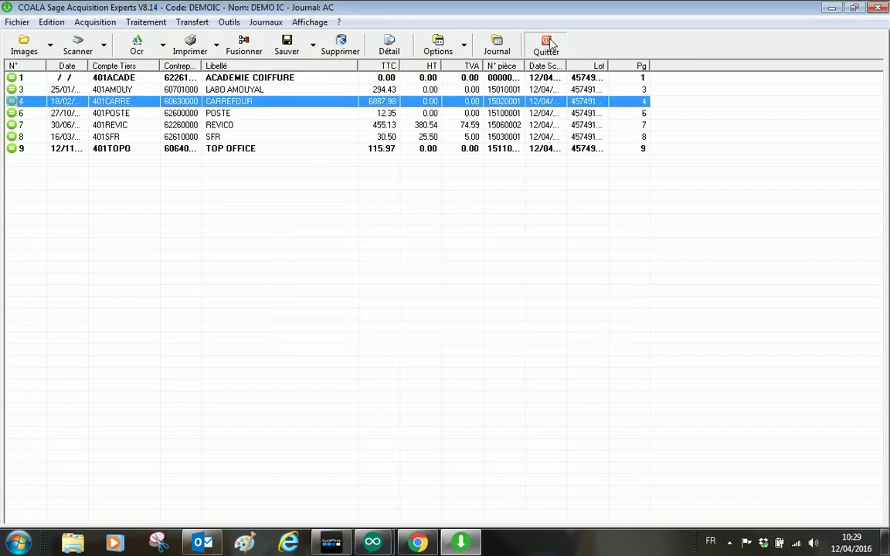
{"action": "left_click", "coordinate": [497, 42]}
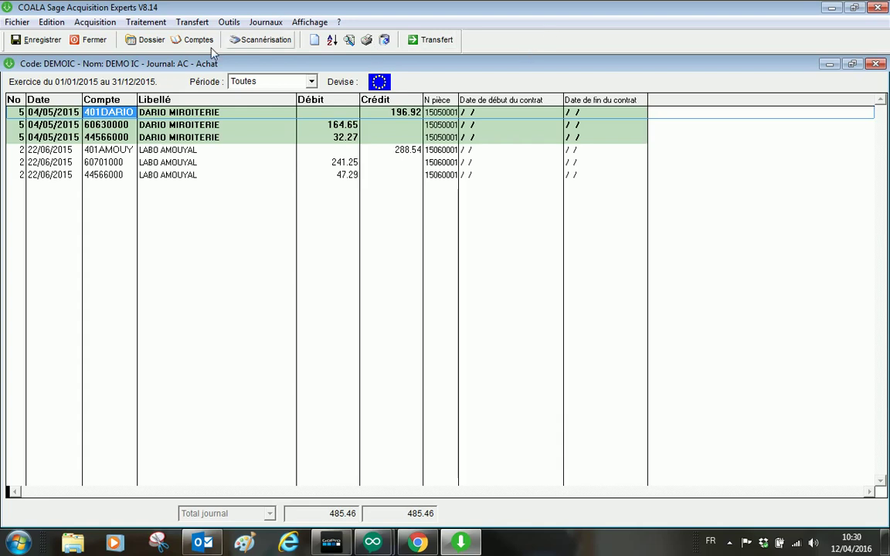
Step: Close the journal, save DEMOIC, and set the transfer to the current fiscal year
{"action": "left_click", "coordinate": [89, 39]}
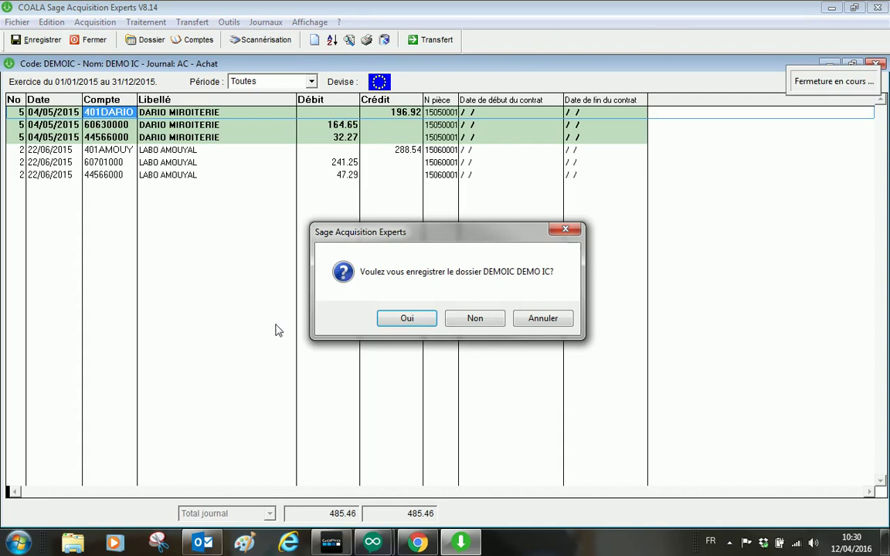
{"action": "key", "text": "Return"}
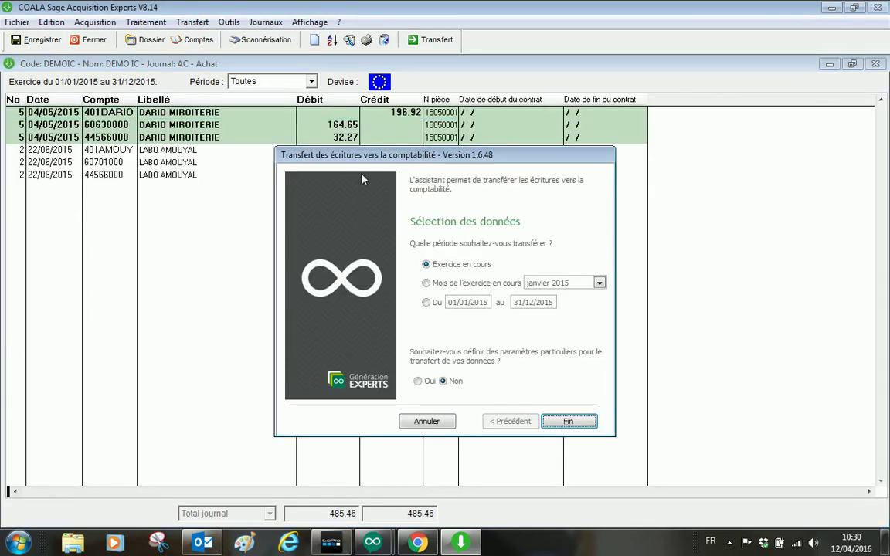
{"action": "left_click", "coordinate": [432, 266]}
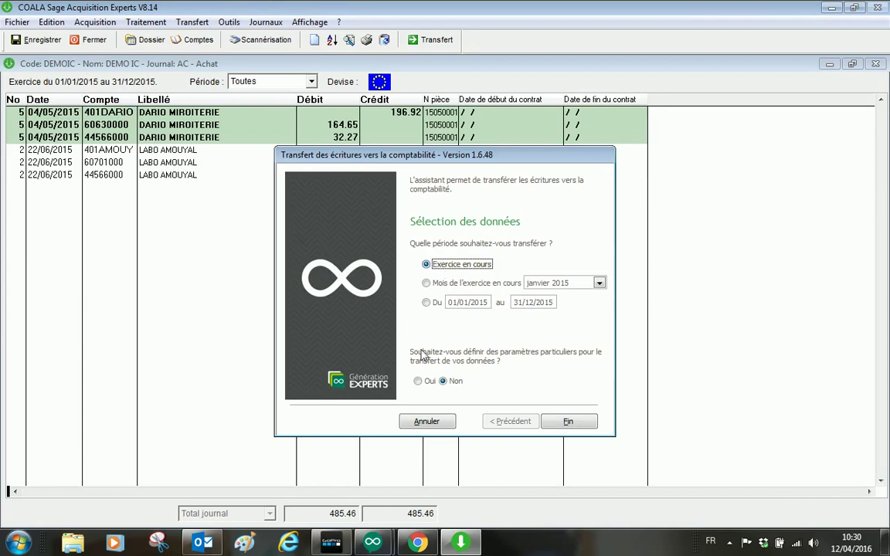
{"action": "left_click", "coordinate": [417, 382]}
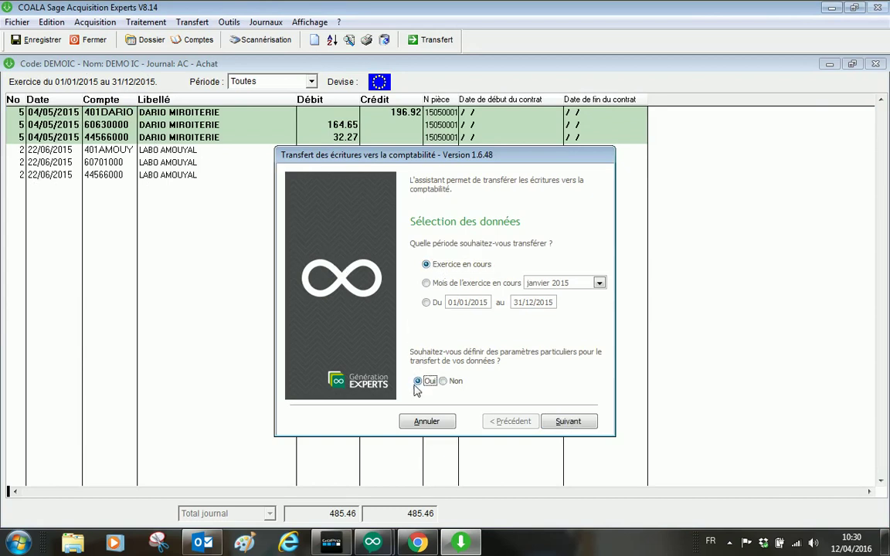
{"action": "left_click", "coordinate": [568, 422]}
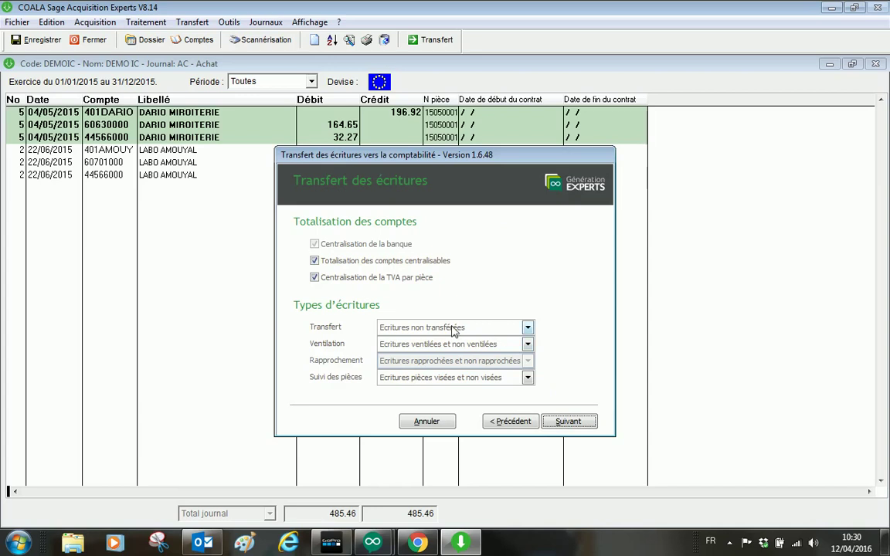
Step: Transfer only non-transferred entries, both allocated and unallocated
{"action": "left_click", "coordinate": [429, 332]}
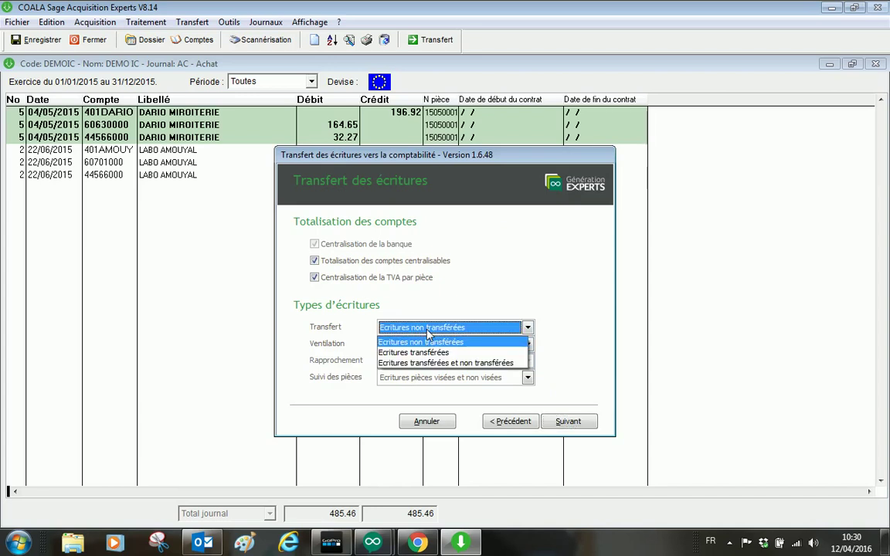
{"action": "left_click", "coordinate": [427, 331]}
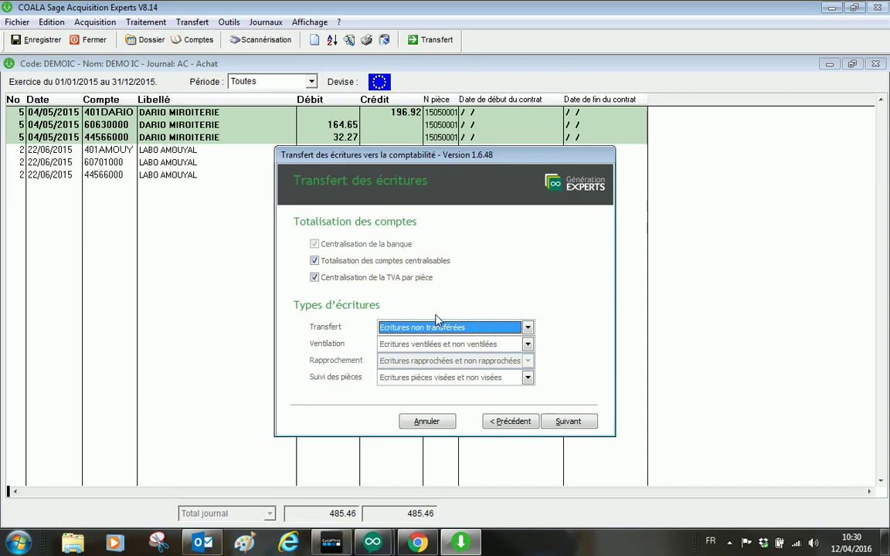
{"action": "left_click", "coordinate": [442, 344]}
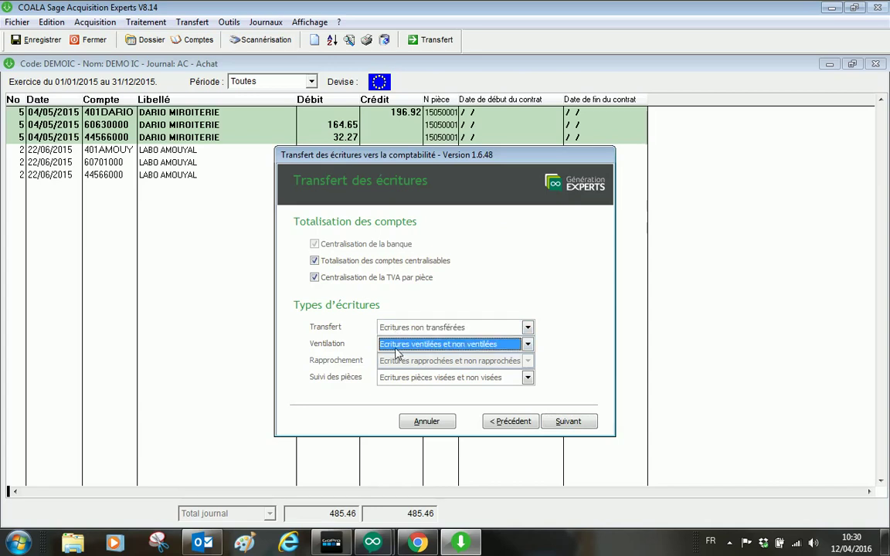
{"action": "left_click", "coordinate": [462, 347]}
{"action": "left_click", "coordinate": [569, 422]}
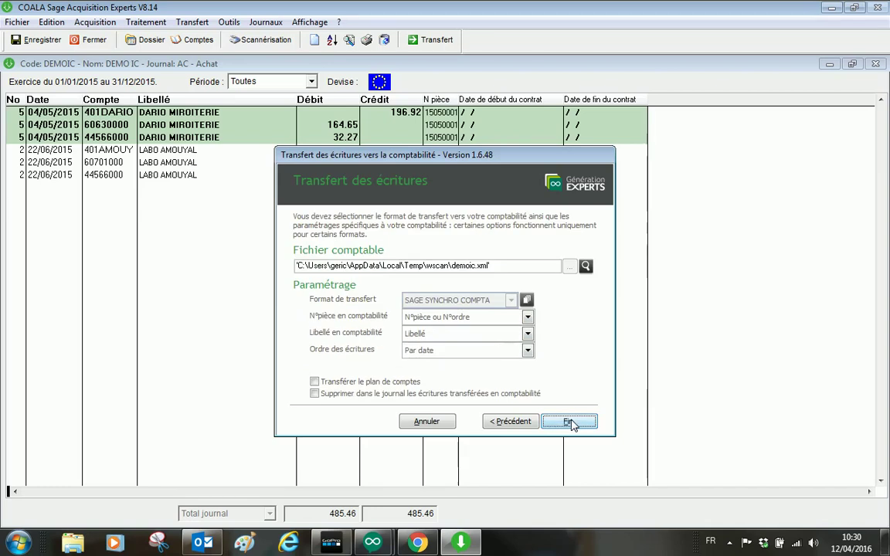
Step: Run the transfer to DEMOIC.XML, sending 6 entries, and acknowledge completion
{"action": "left_click", "coordinate": [569, 422]}
{"action": "left_click", "coordinate": [510, 407]}
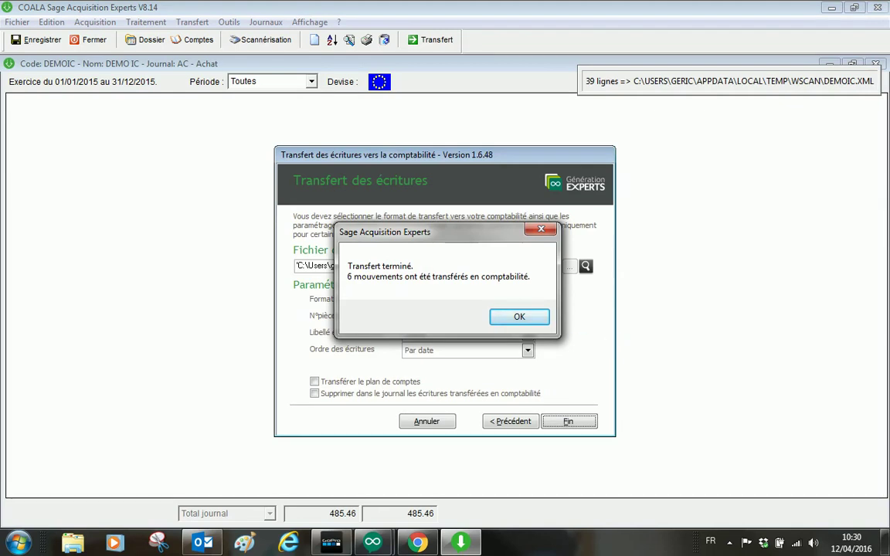
{"action": "left_click", "coordinate": [521, 317]}
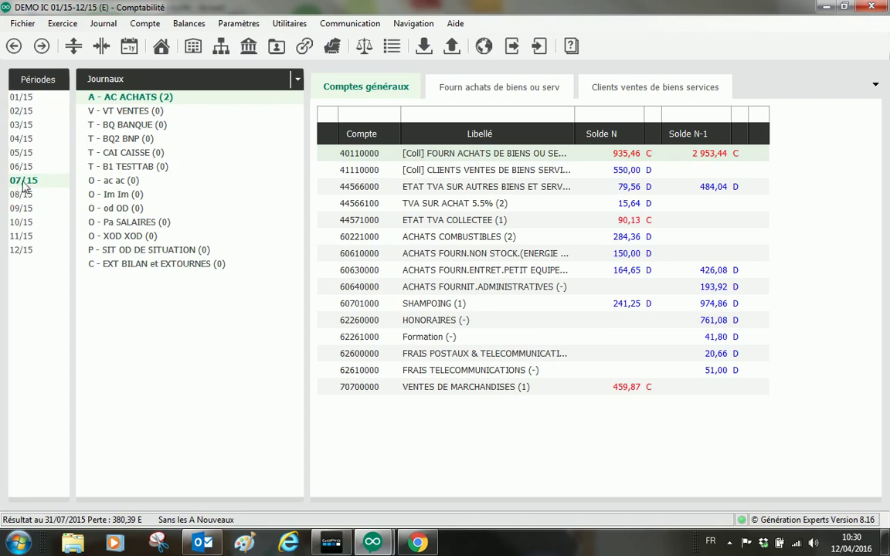
Step: Open the July A - AC ACHATS purchase journal, check the CASTORAMA entry, then close it
{"action": "double_click", "coordinate": [136, 101]}
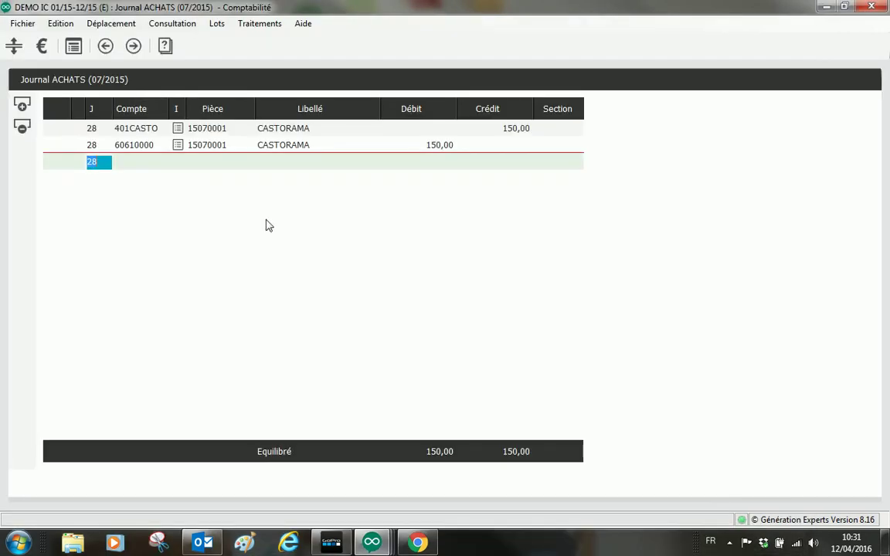
{"action": "left_click", "coordinate": [208, 128]}
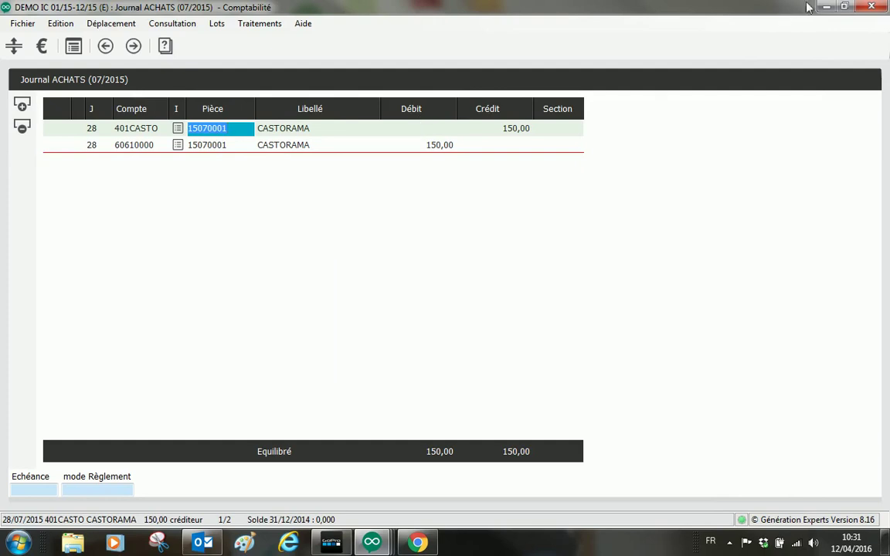
{"action": "left_click", "coordinate": [875, 6]}
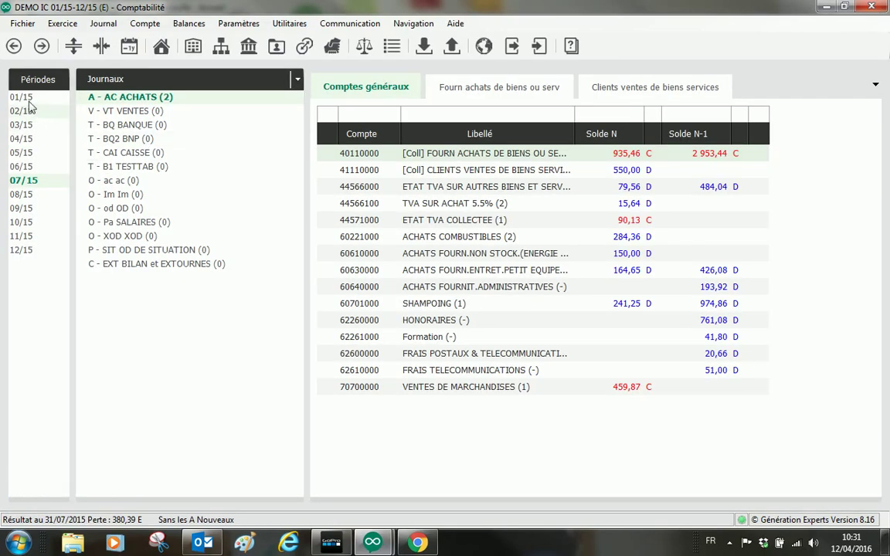
Step: Move to period 06/15 and open the ACHATS journal showing LABO AMOUYAL balanced at 288,54
{"action": "left_click", "coordinate": [24, 112]}
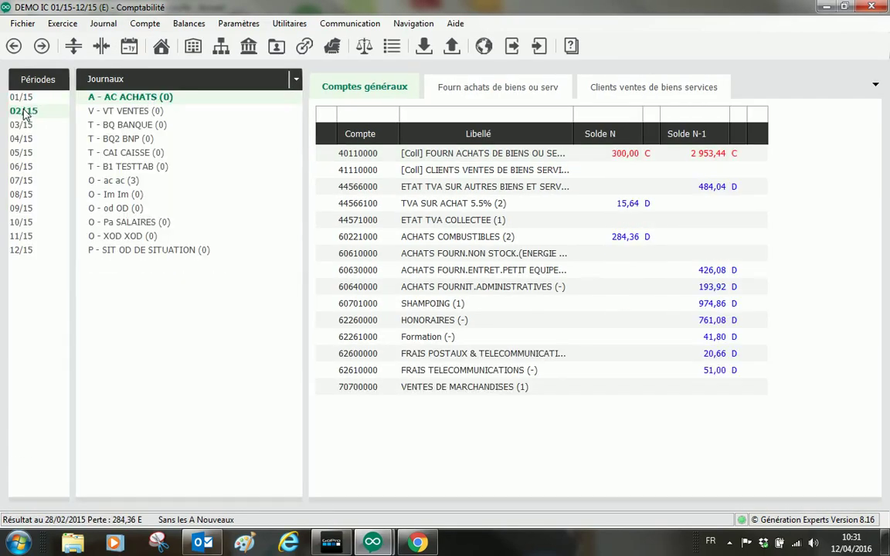
{"action": "left_click", "coordinate": [22, 128]}
{"action": "left_click", "coordinate": [23, 139]}
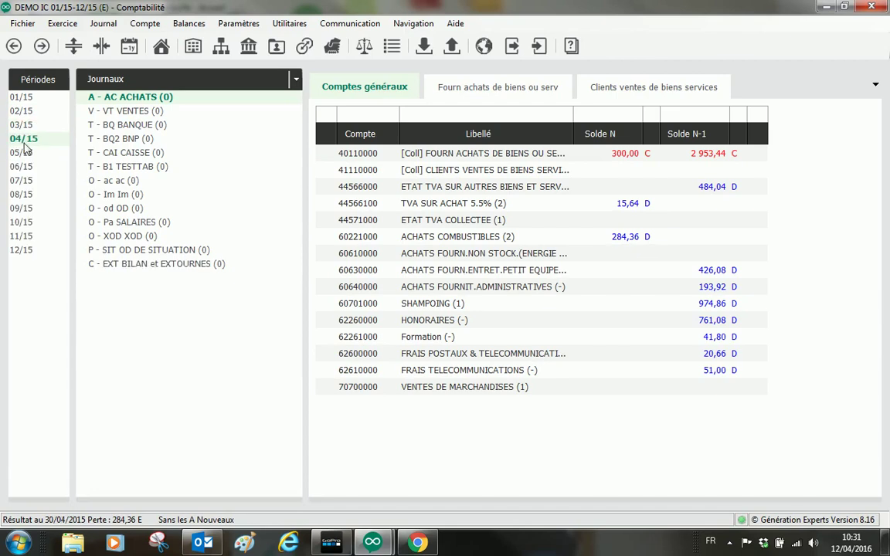
{"action": "left_click", "coordinate": [23, 167]}
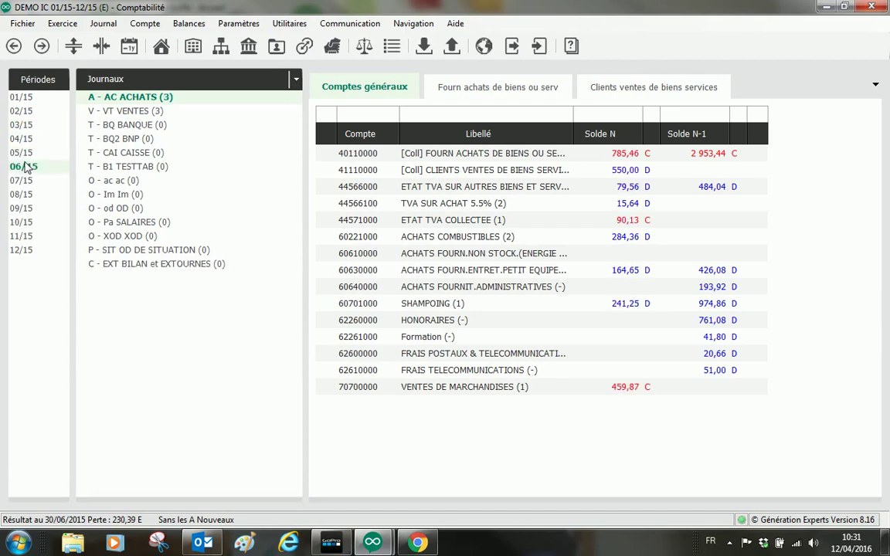
{"action": "double_click", "coordinate": [160, 99]}
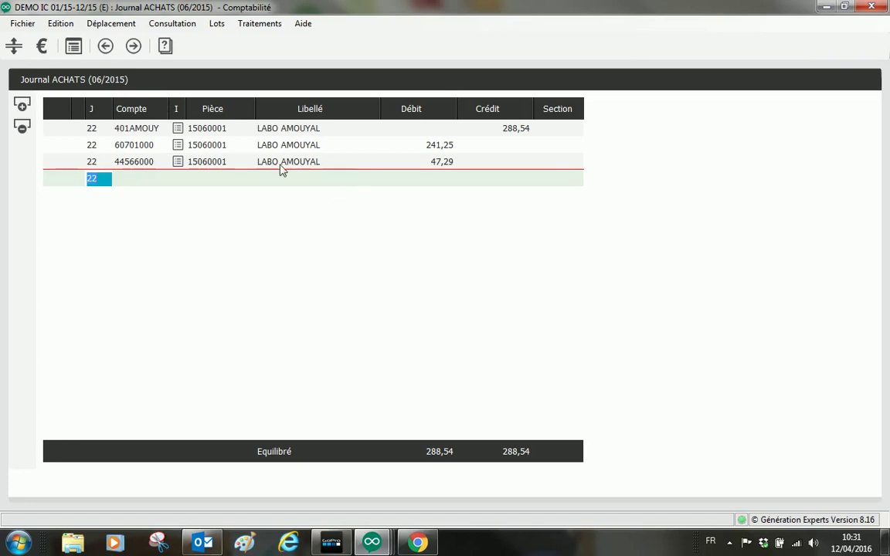
{"action": "left_click", "coordinate": [179, 135]}
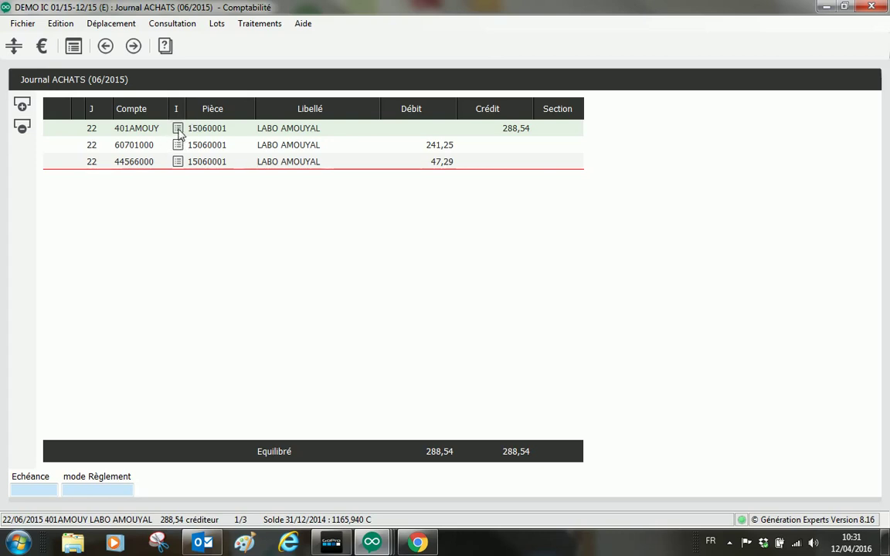
{"action": "left_click", "coordinate": [178, 129]}
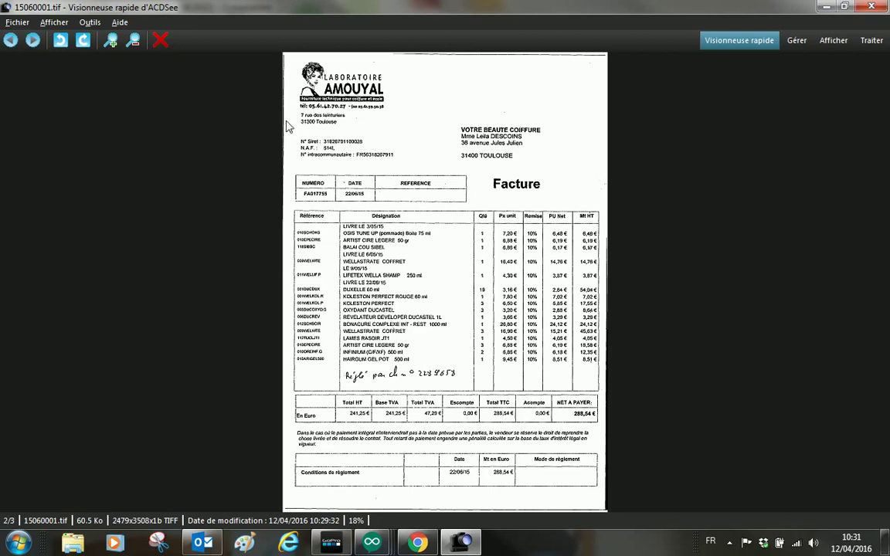
{"action": "key", "text": "Escape"}
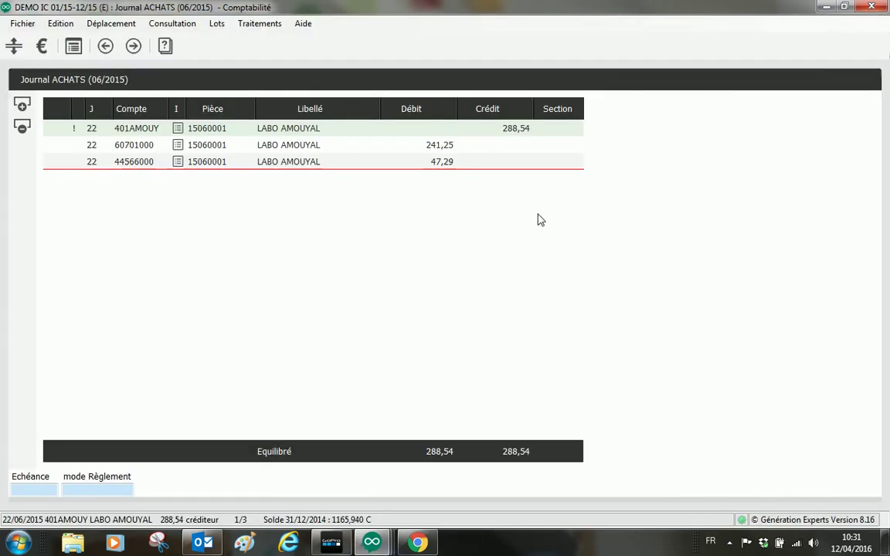